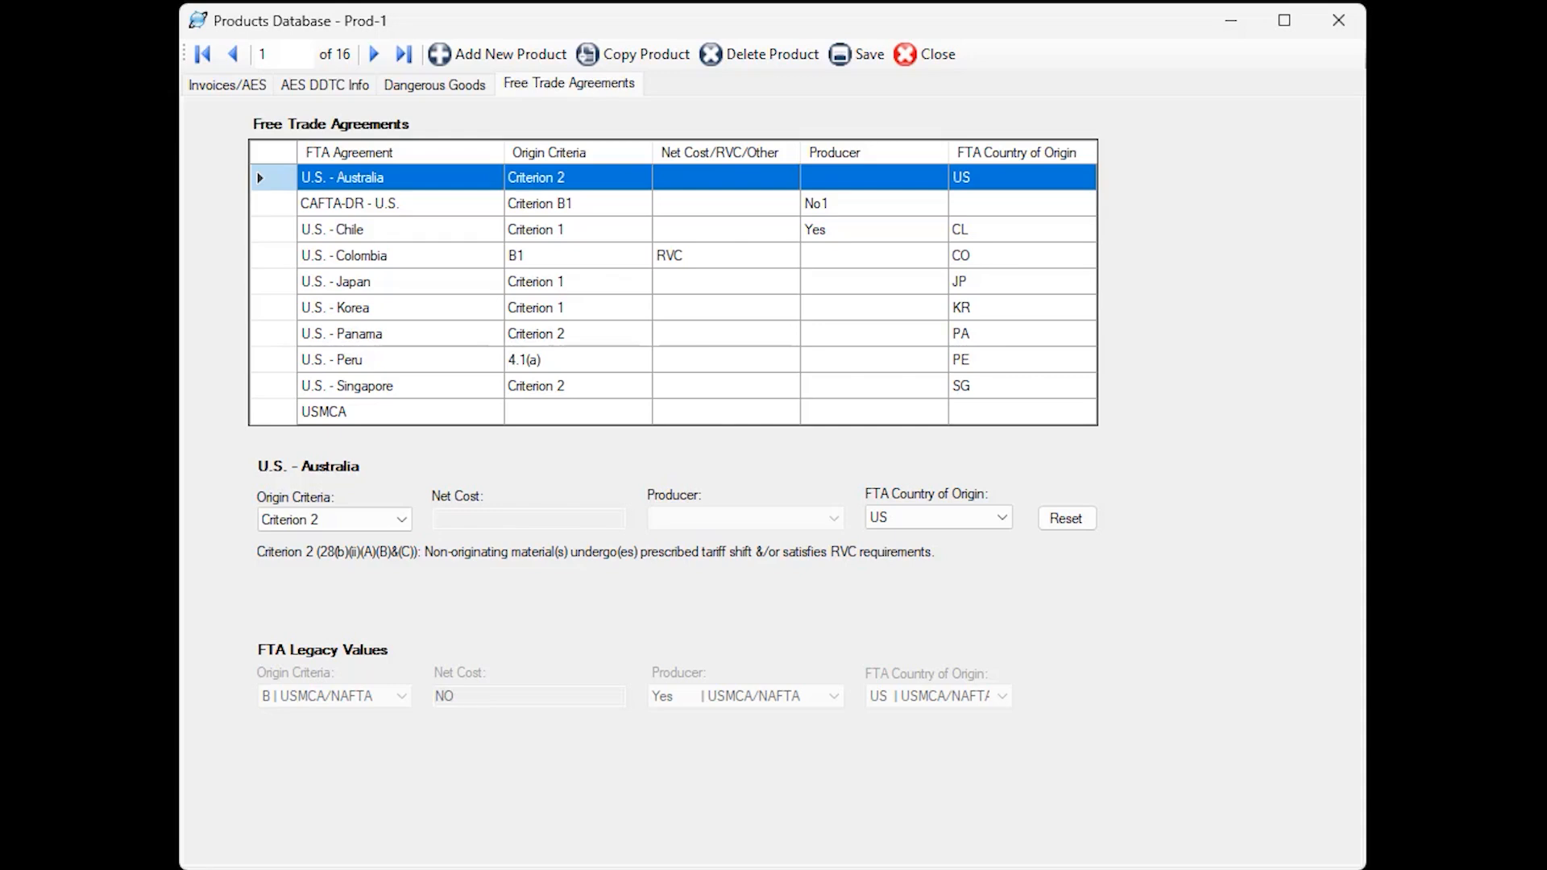
Set the USMCA agreement for Prod-1 to origin criterion 3 with US as FTA country of origin, and close the products database.
{"action": "left_click", "coordinate": [366, 423]}
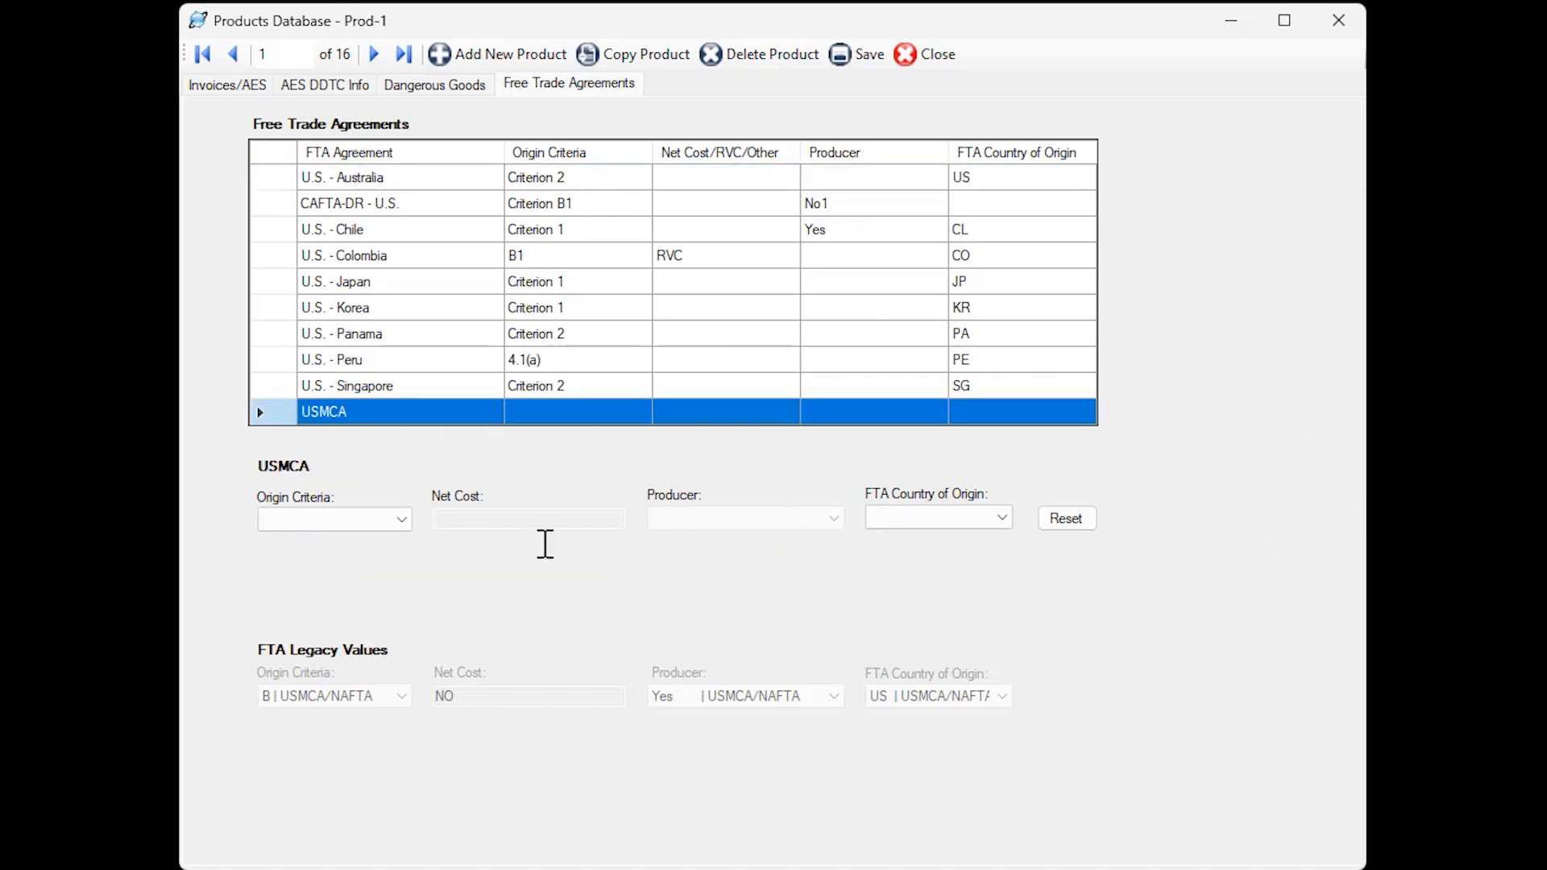
{"action": "left_click", "coordinate": [402, 521]}
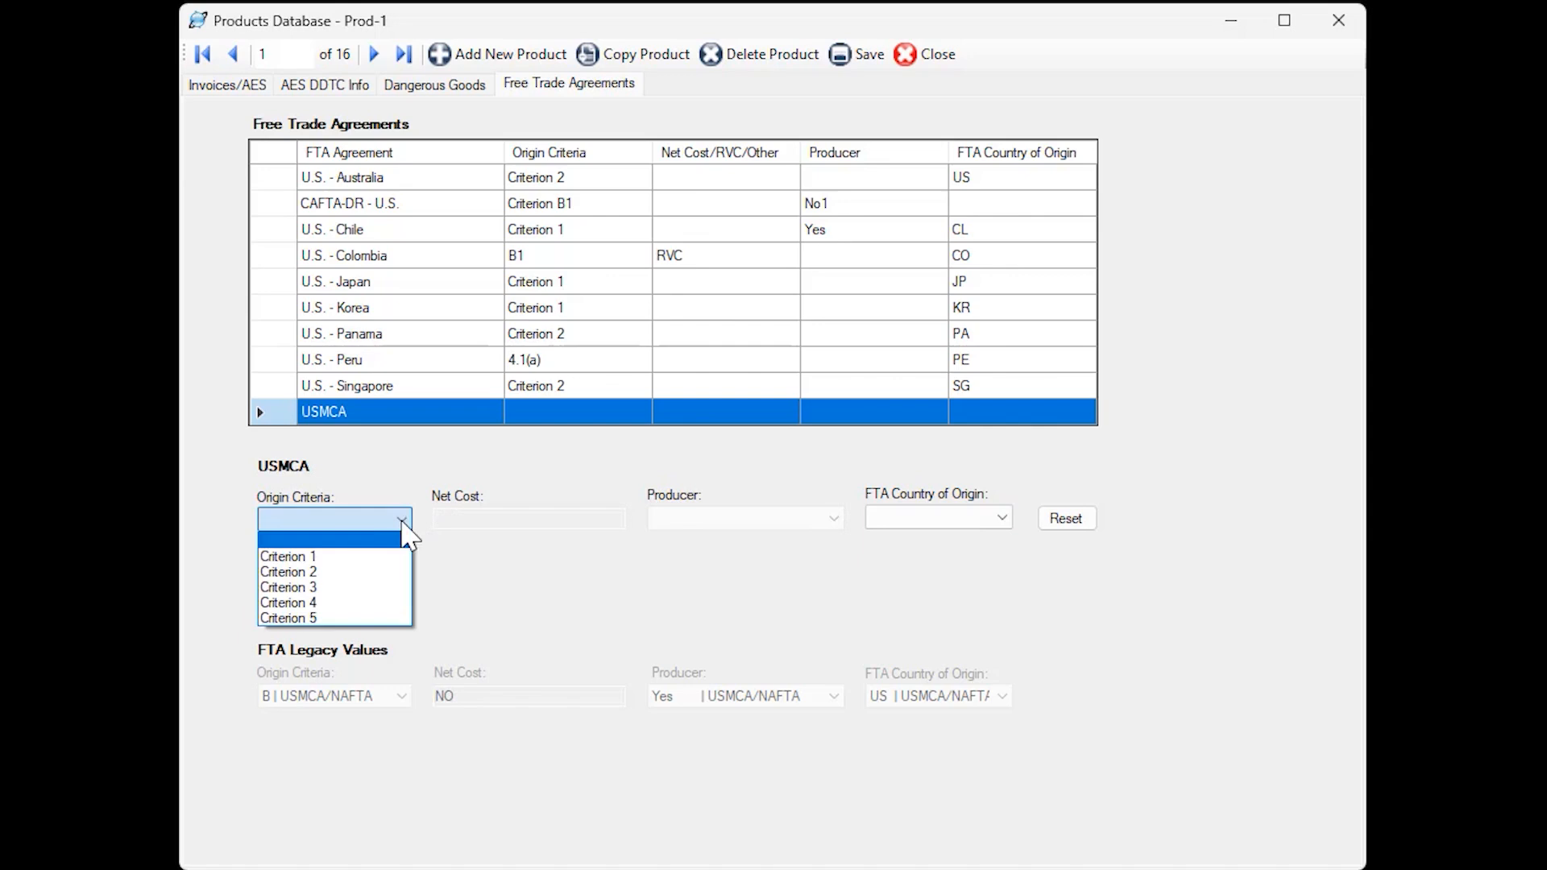
{"action": "left_click", "coordinate": [355, 589]}
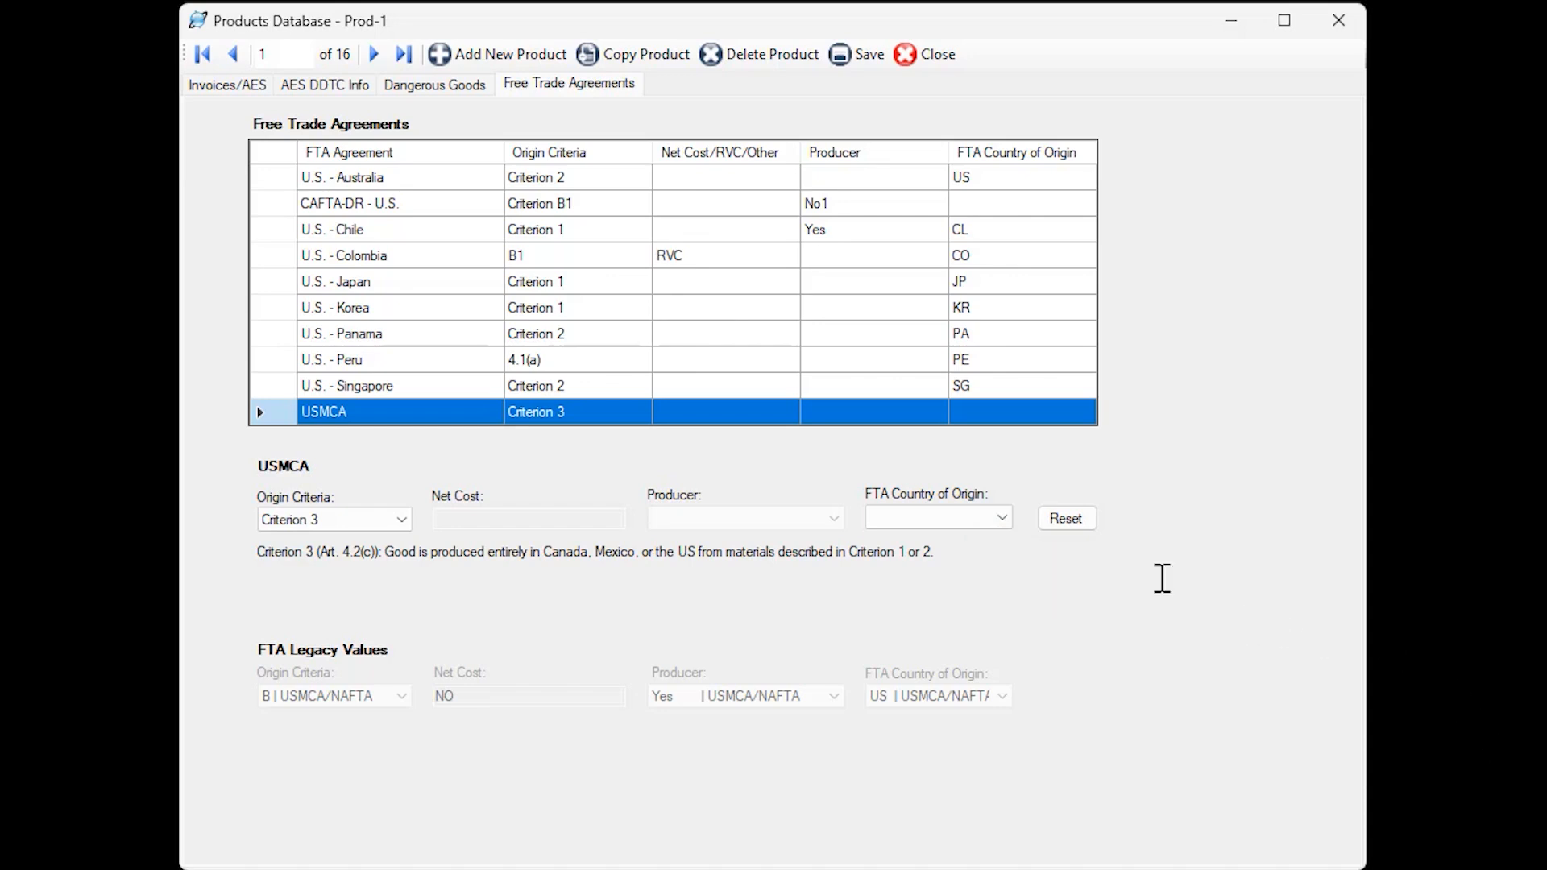
{"action": "left_click", "coordinate": [1002, 519]}
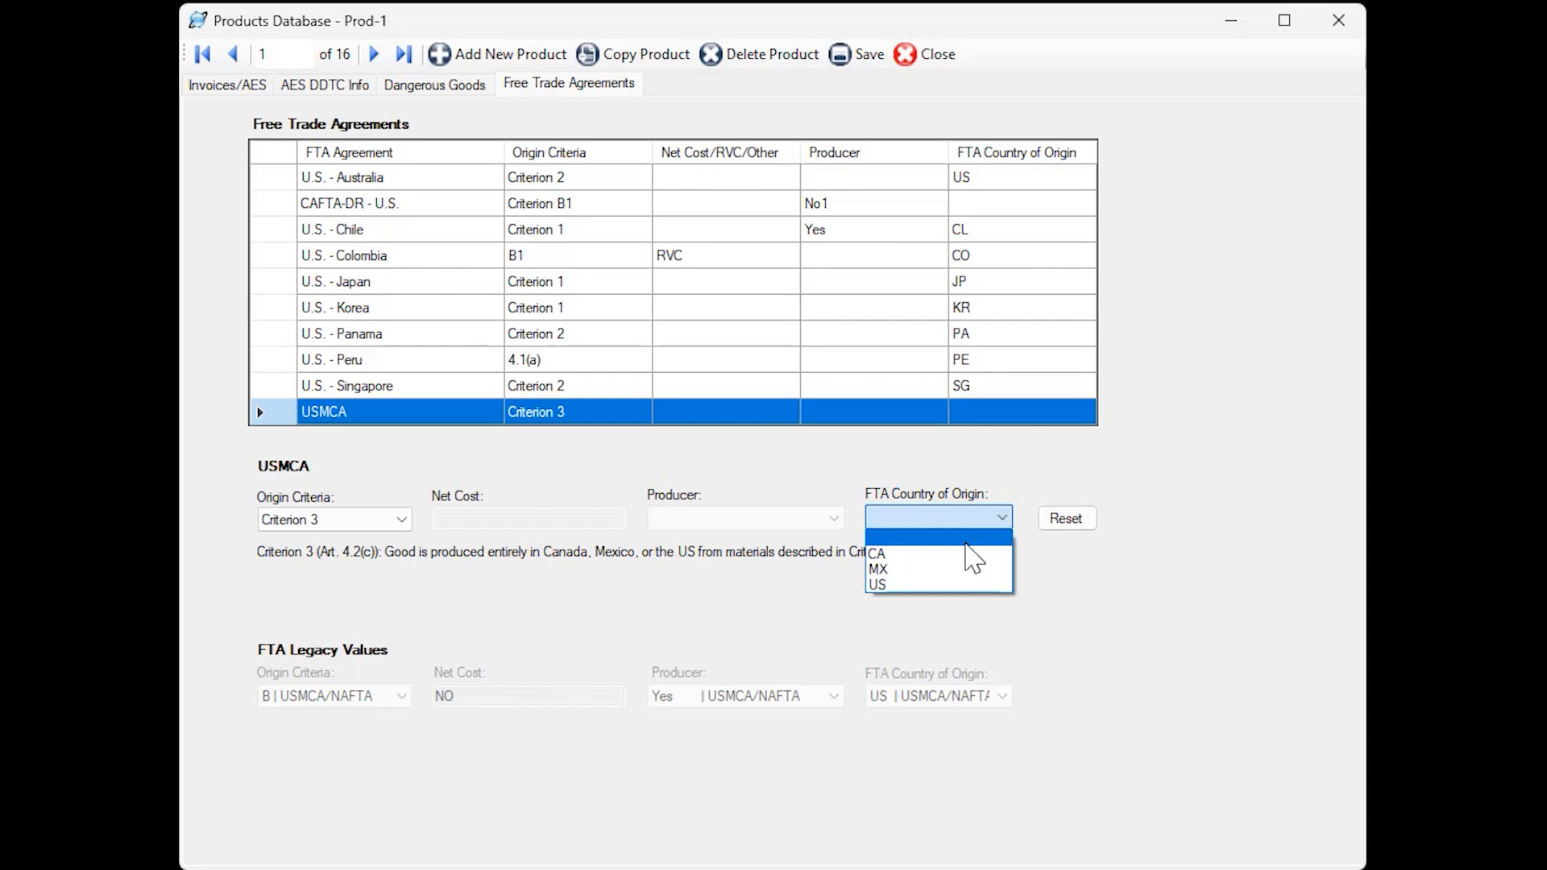
{"action": "left_click", "coordinate": [951, 586]}
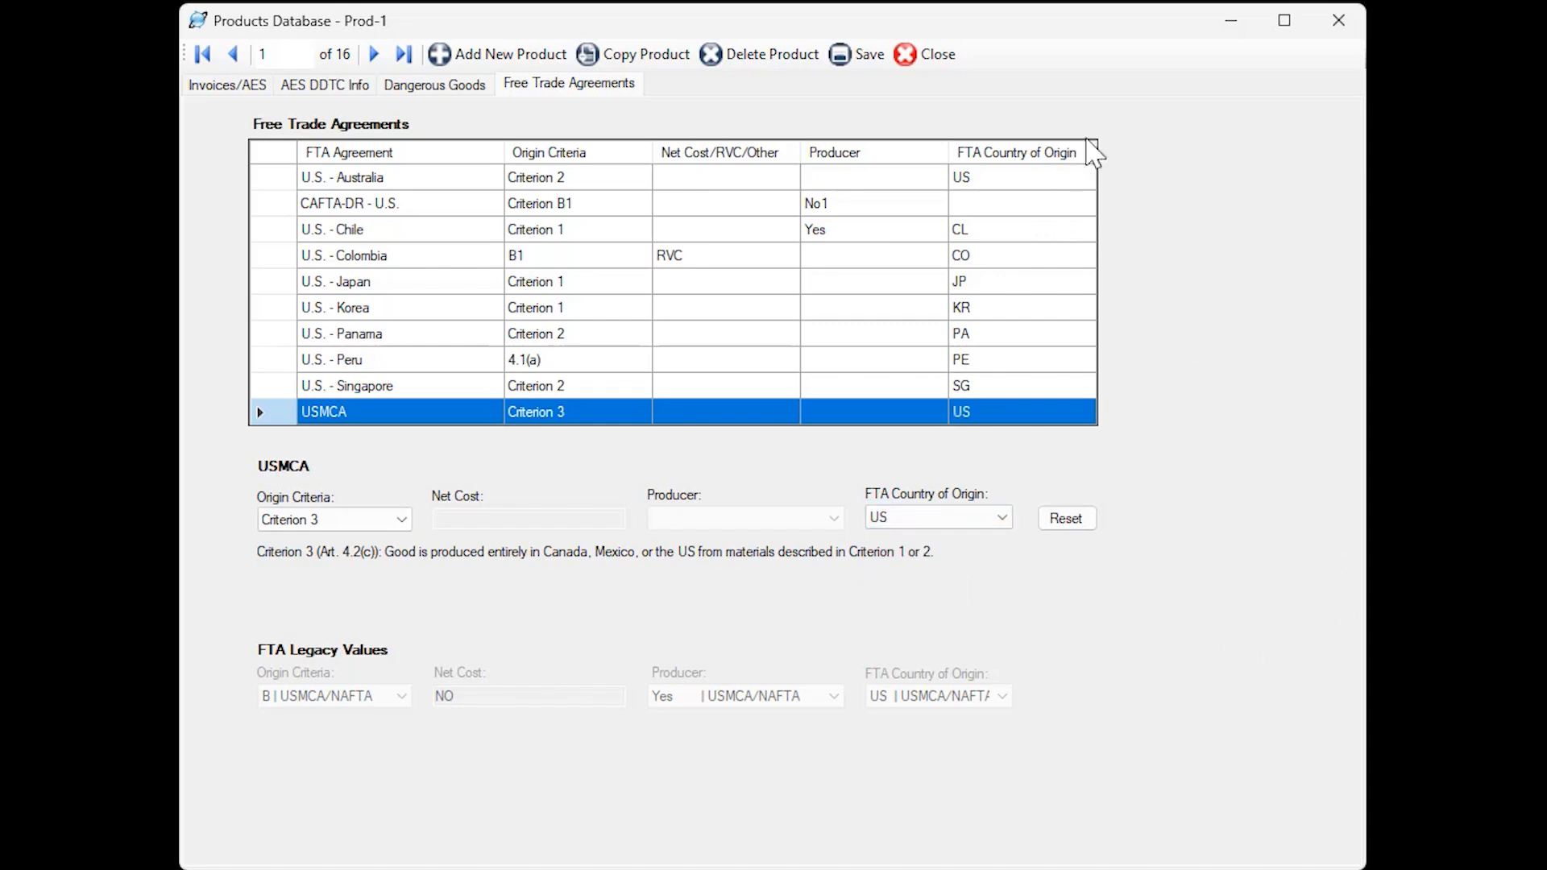
{"action": "left_click", "coordinate": [911, 67]}
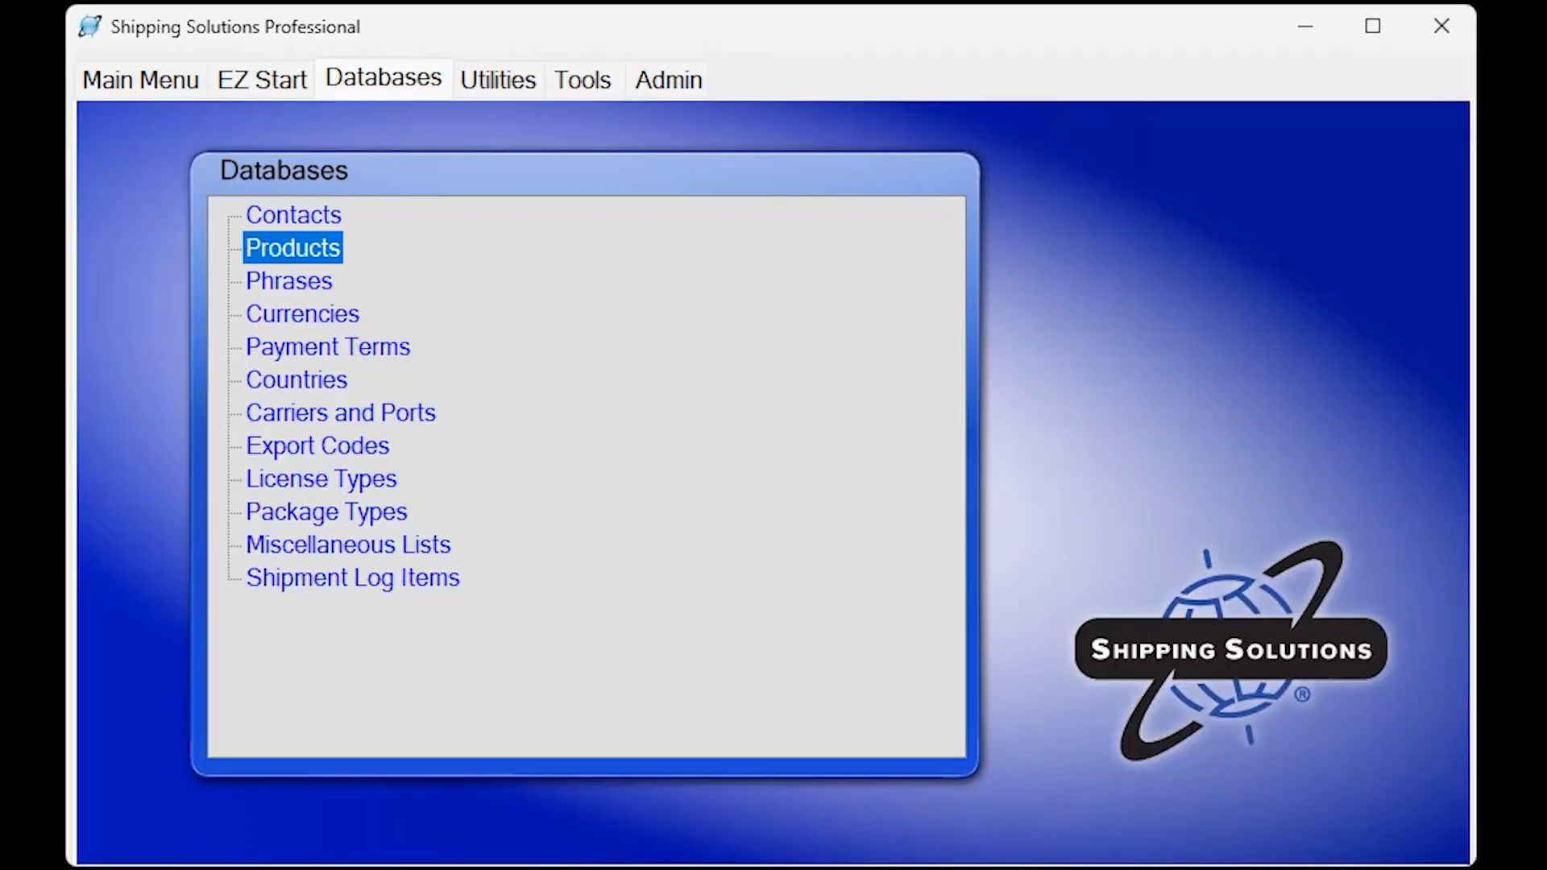
Create a new shipment in EZ Start.
{"action": "left_click", "coordinate": [291, 83]}
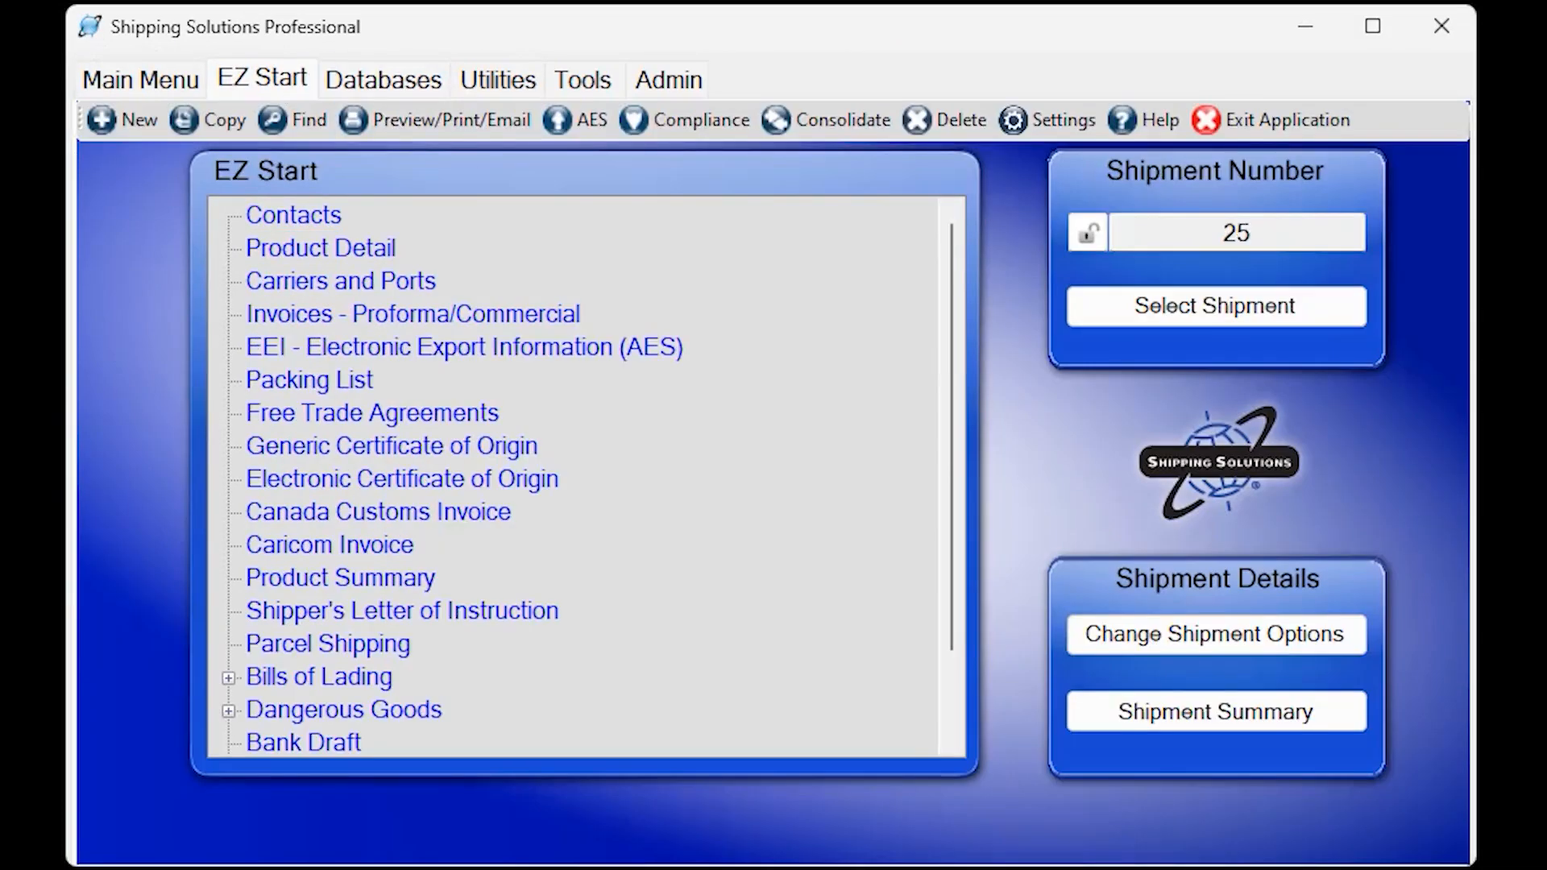
{"action": "left_click", "coordinate": [124, 122]}
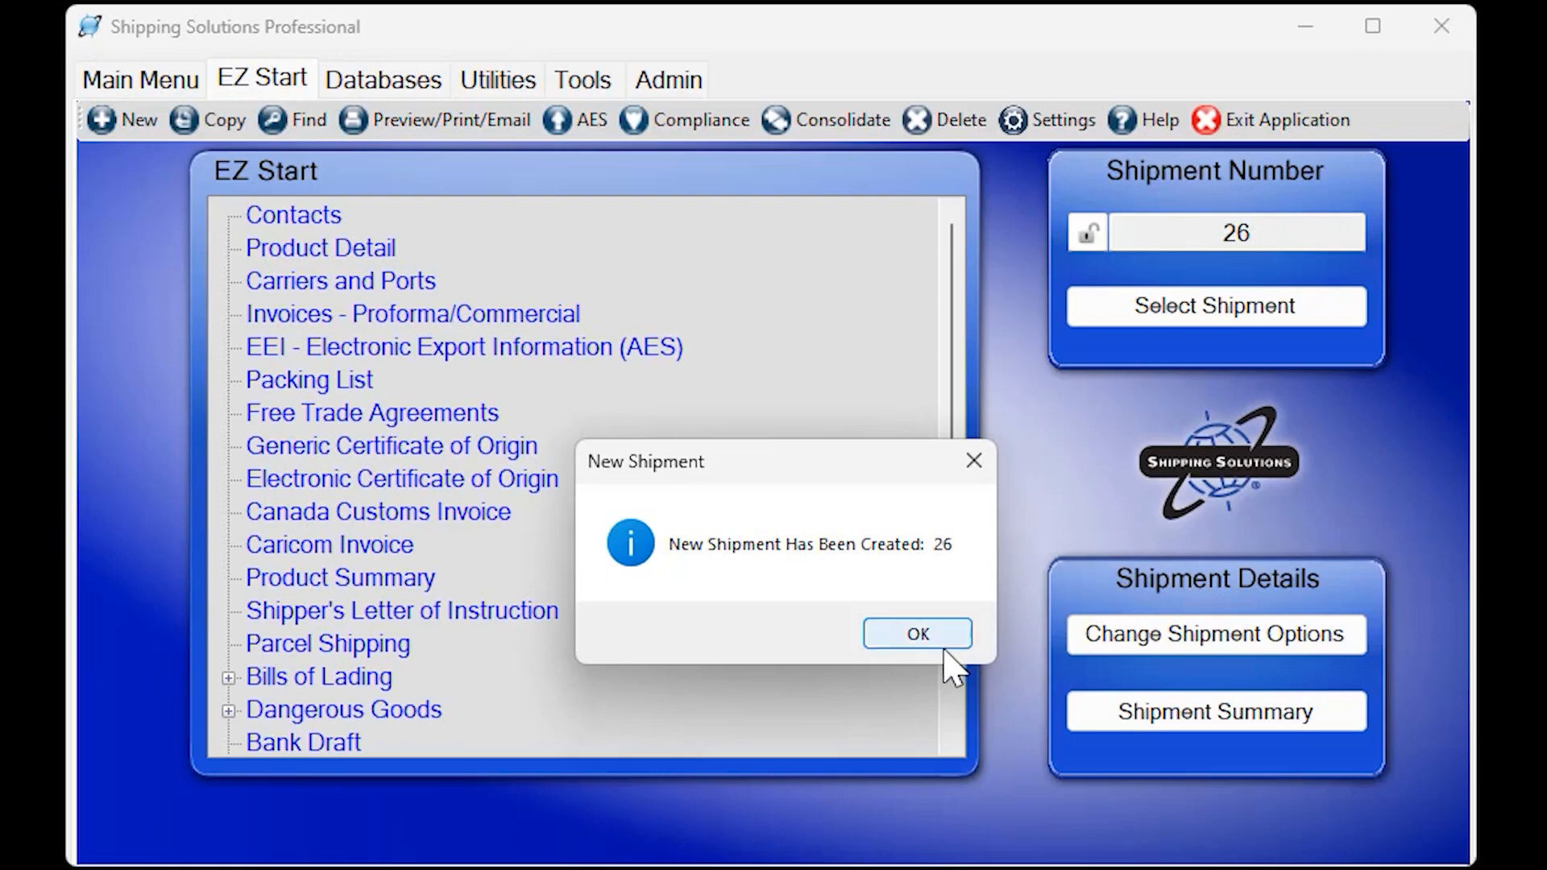
{"action": "left_click", "coordinate": [918, 635]}
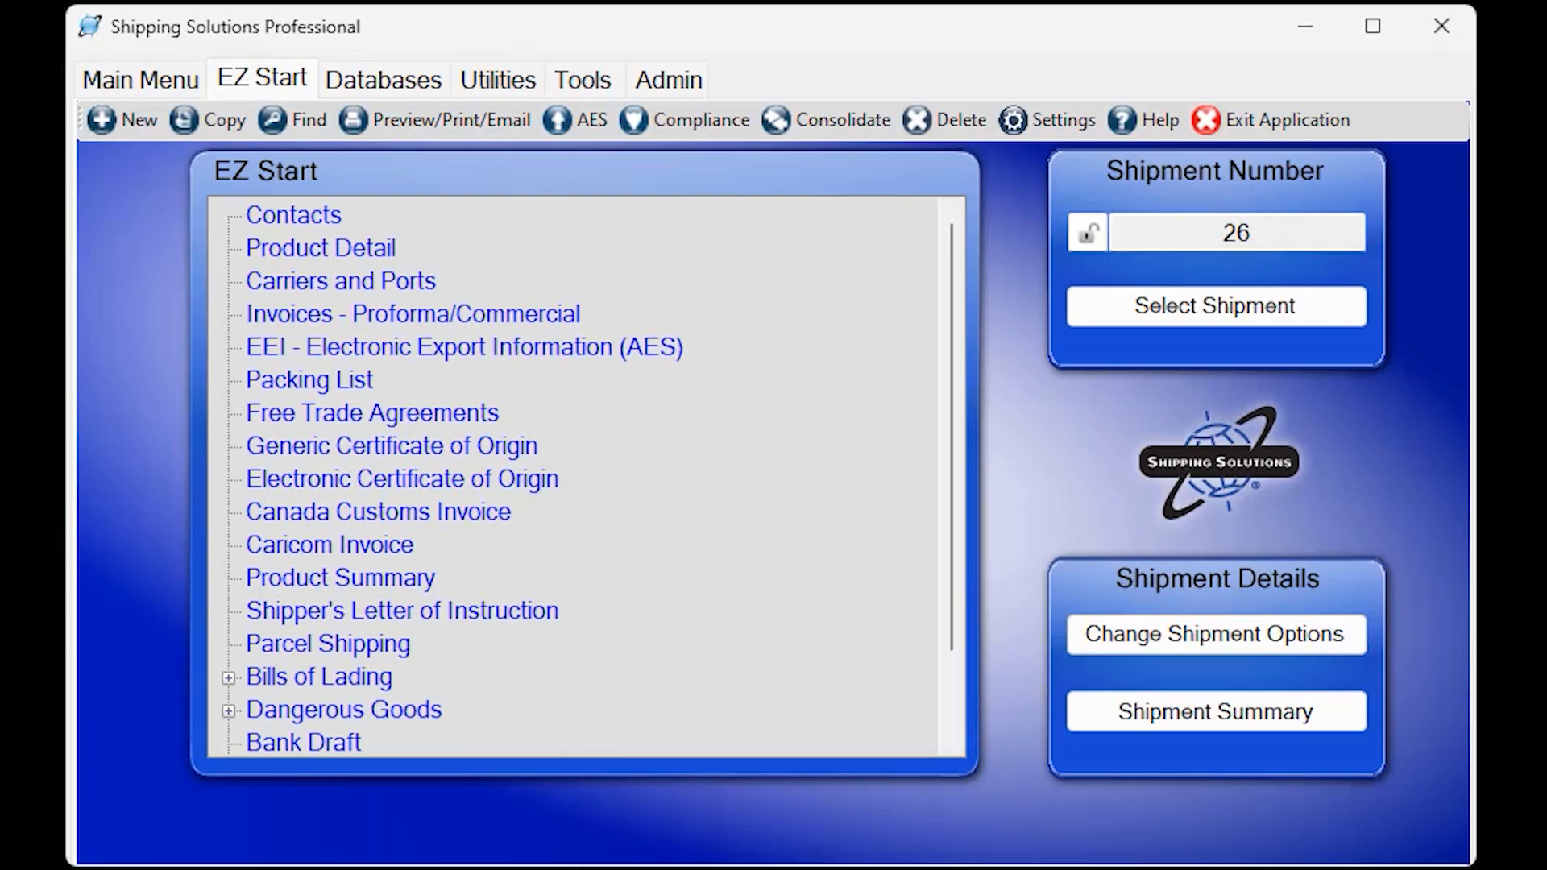
Add InterMart, Inc. from the contacts database as the shipment's exporter.
{"action": "left_click", "coordinate": [326, 218]}
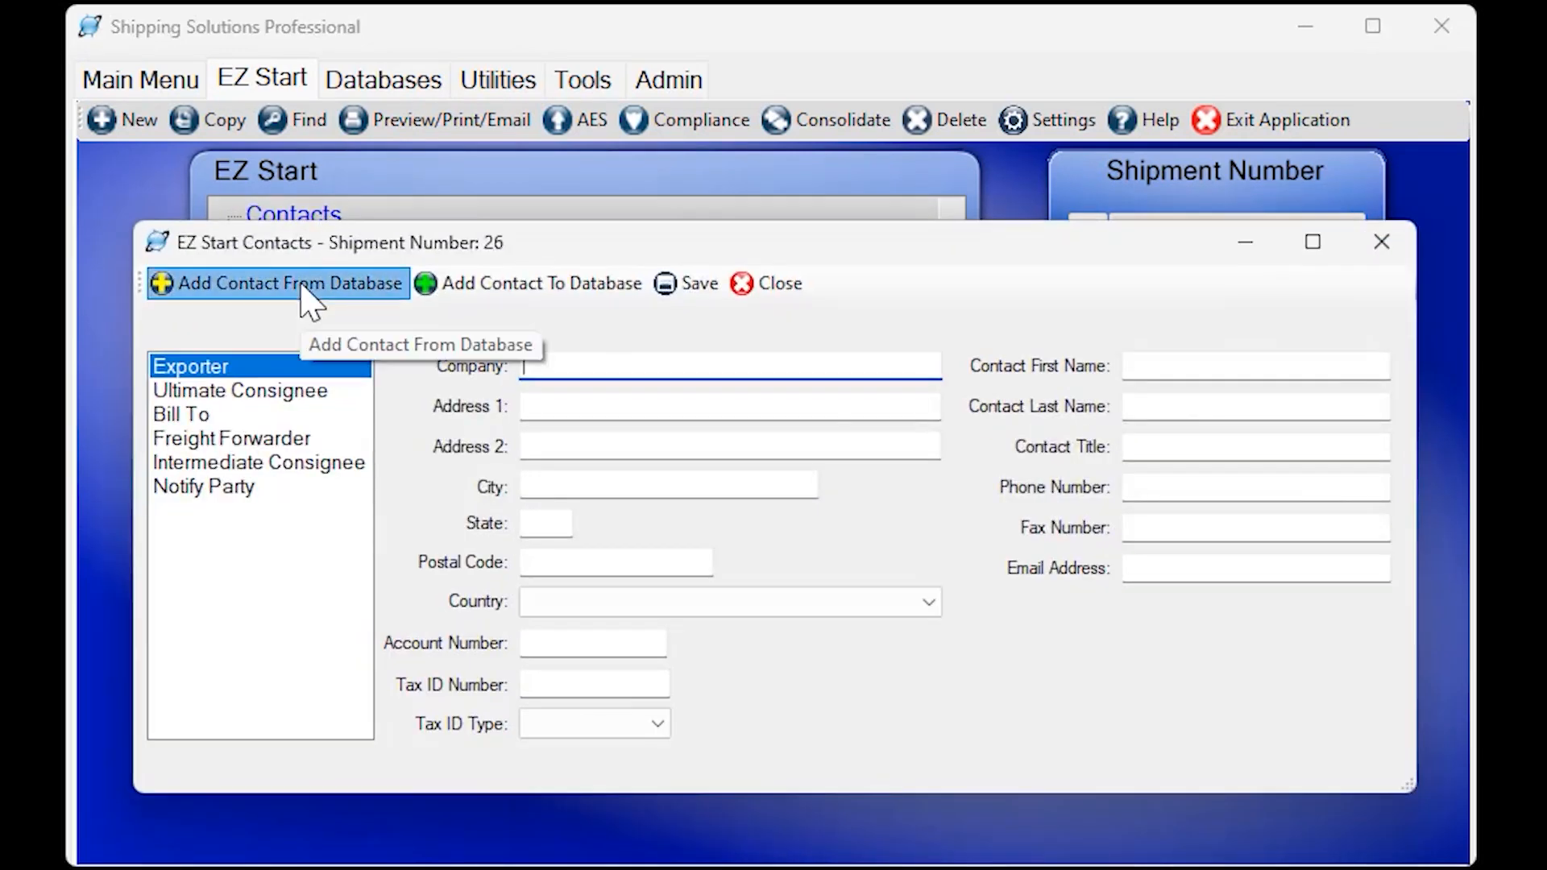
{"action": "left_click", "coordinate": [304, 287]}
{"action": "left_click", "coordinate": [303, 505]}
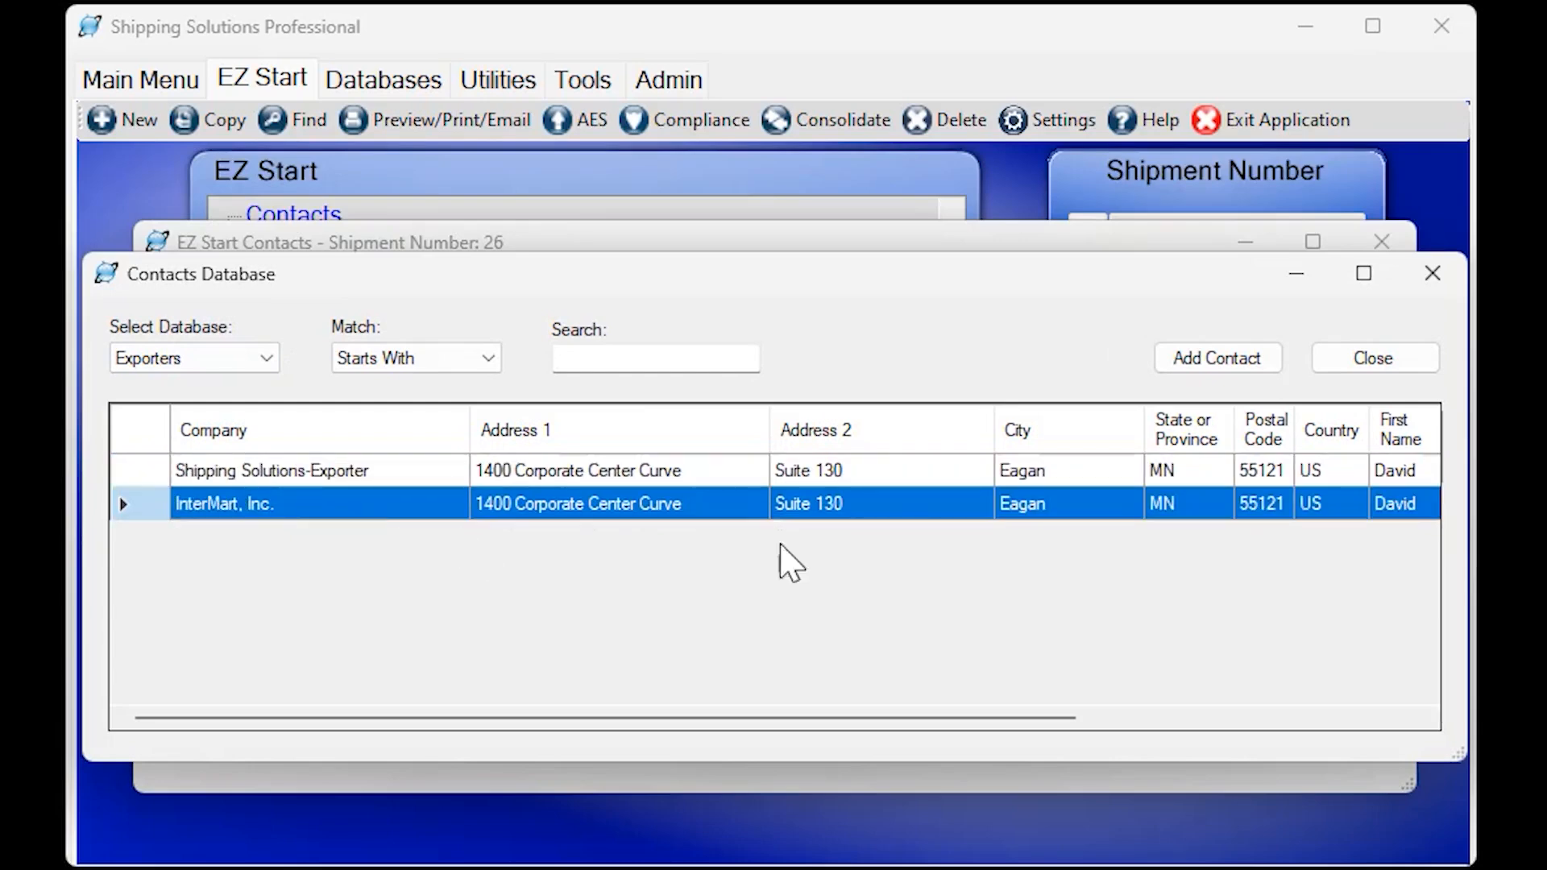
{"action": "left_click", "coordinate": [1215, 364]}
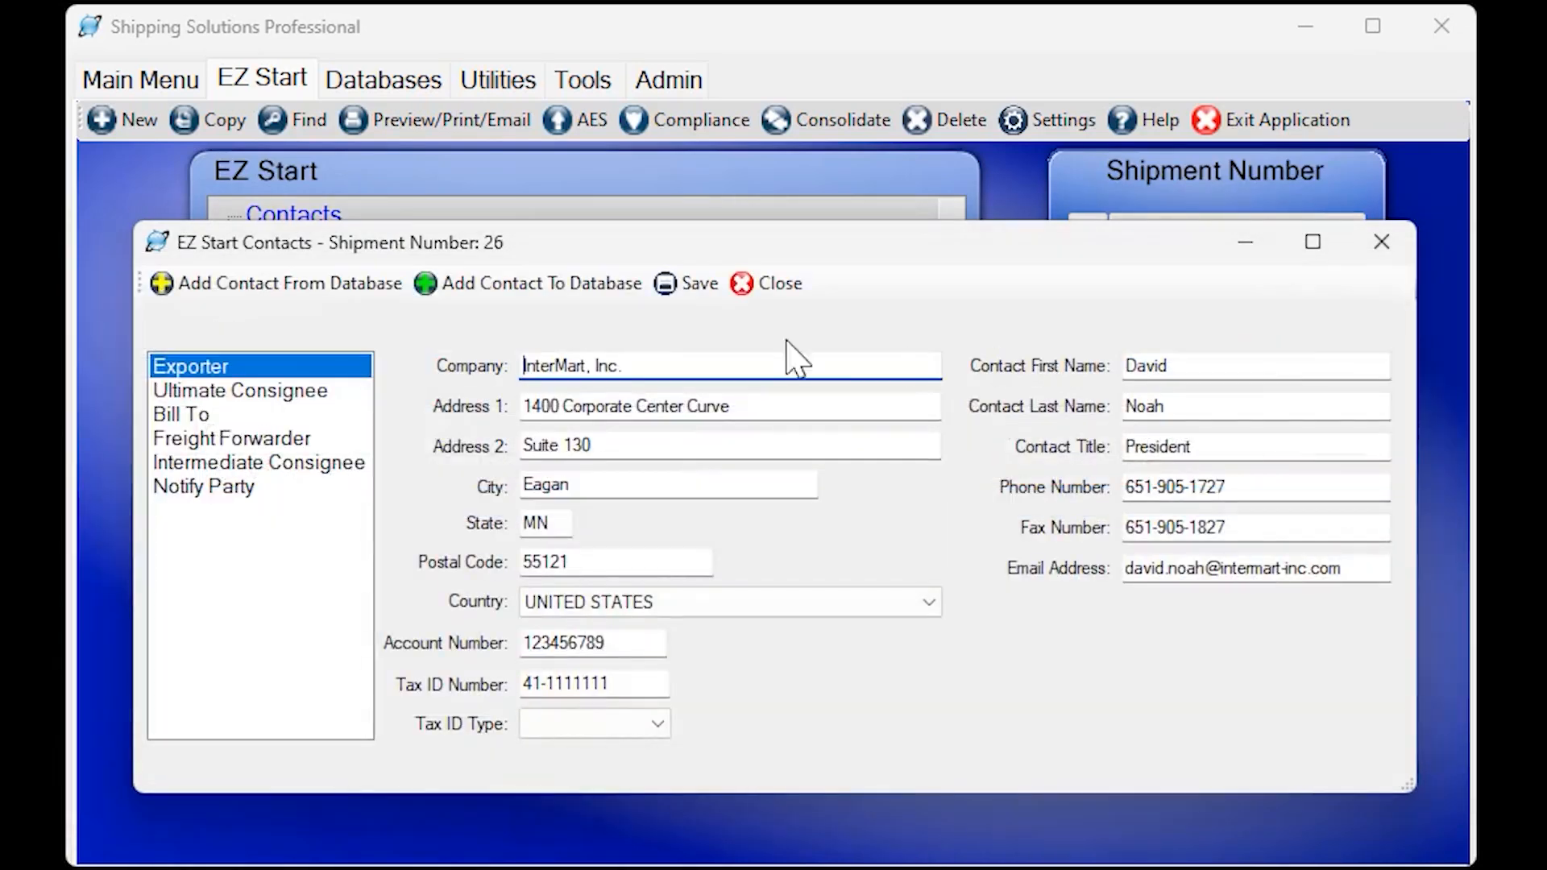
Add Canada Kites Company from the contacts database as the ultimate consignee and close the shipment contacts.
{"action": "left_click", "coordinate": [316, 393]}
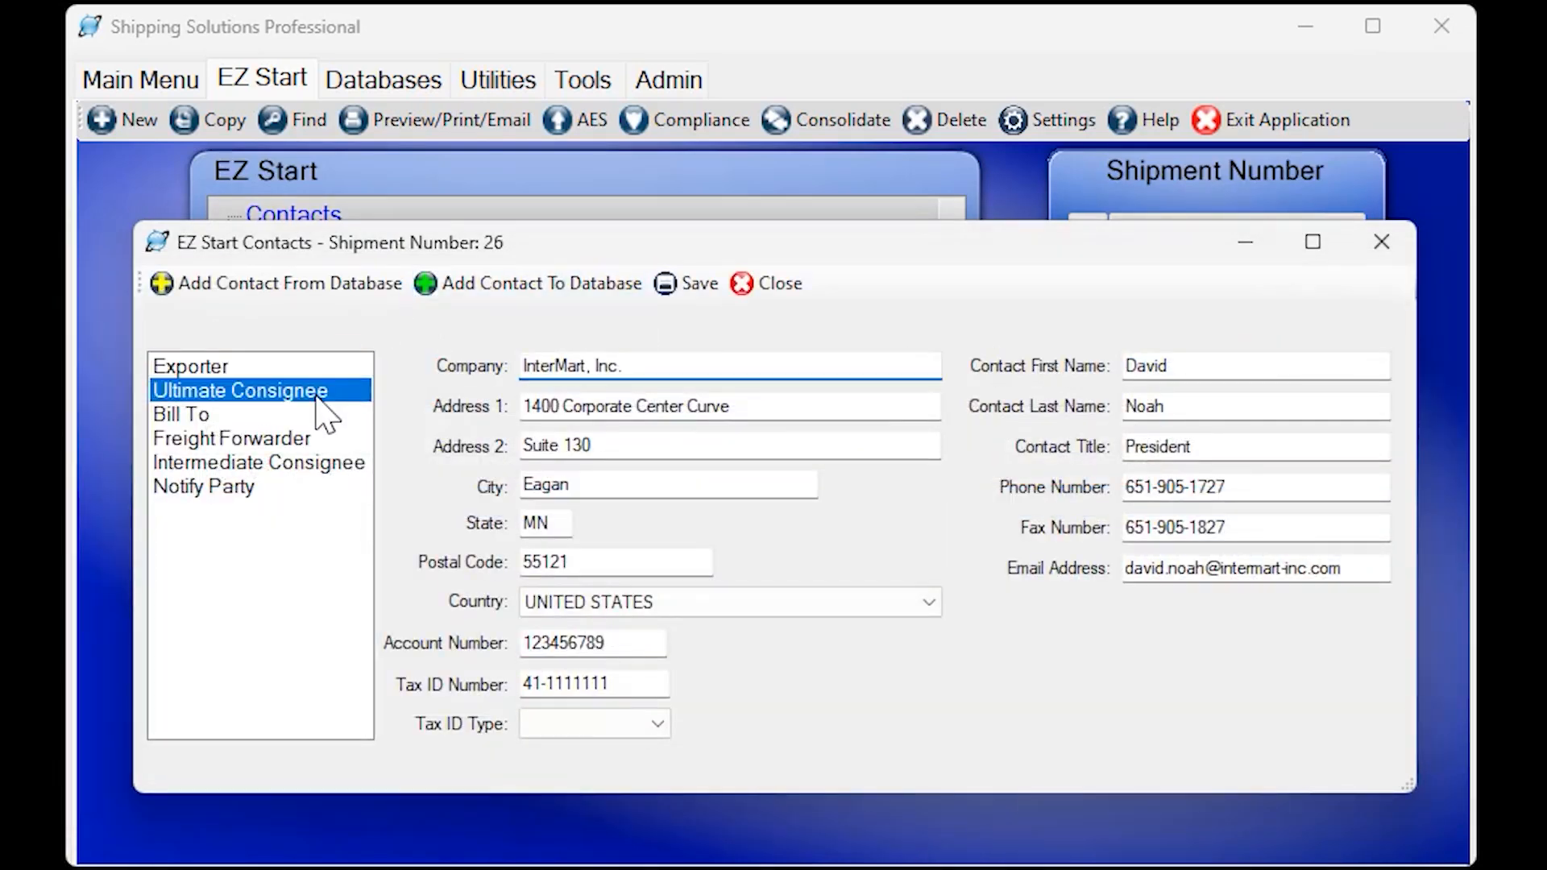
{"action": "left_click", "coordinate": [326, 290]}
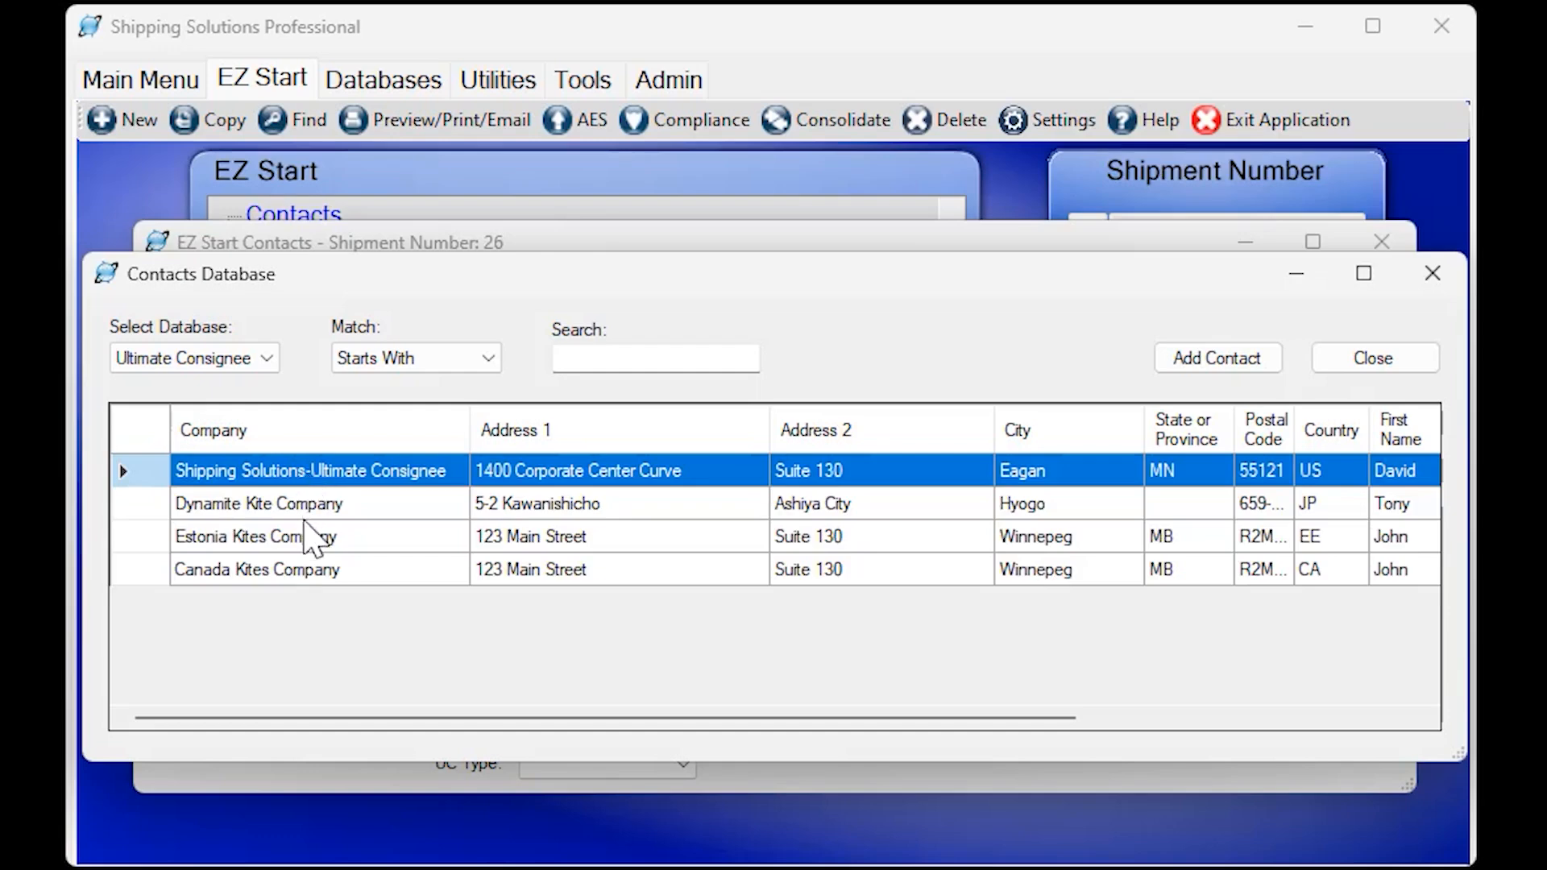
{"action": "left_click", "coordinate": [306, 570]}
{"action": "left_click", "coordinate": [1217, 364]}
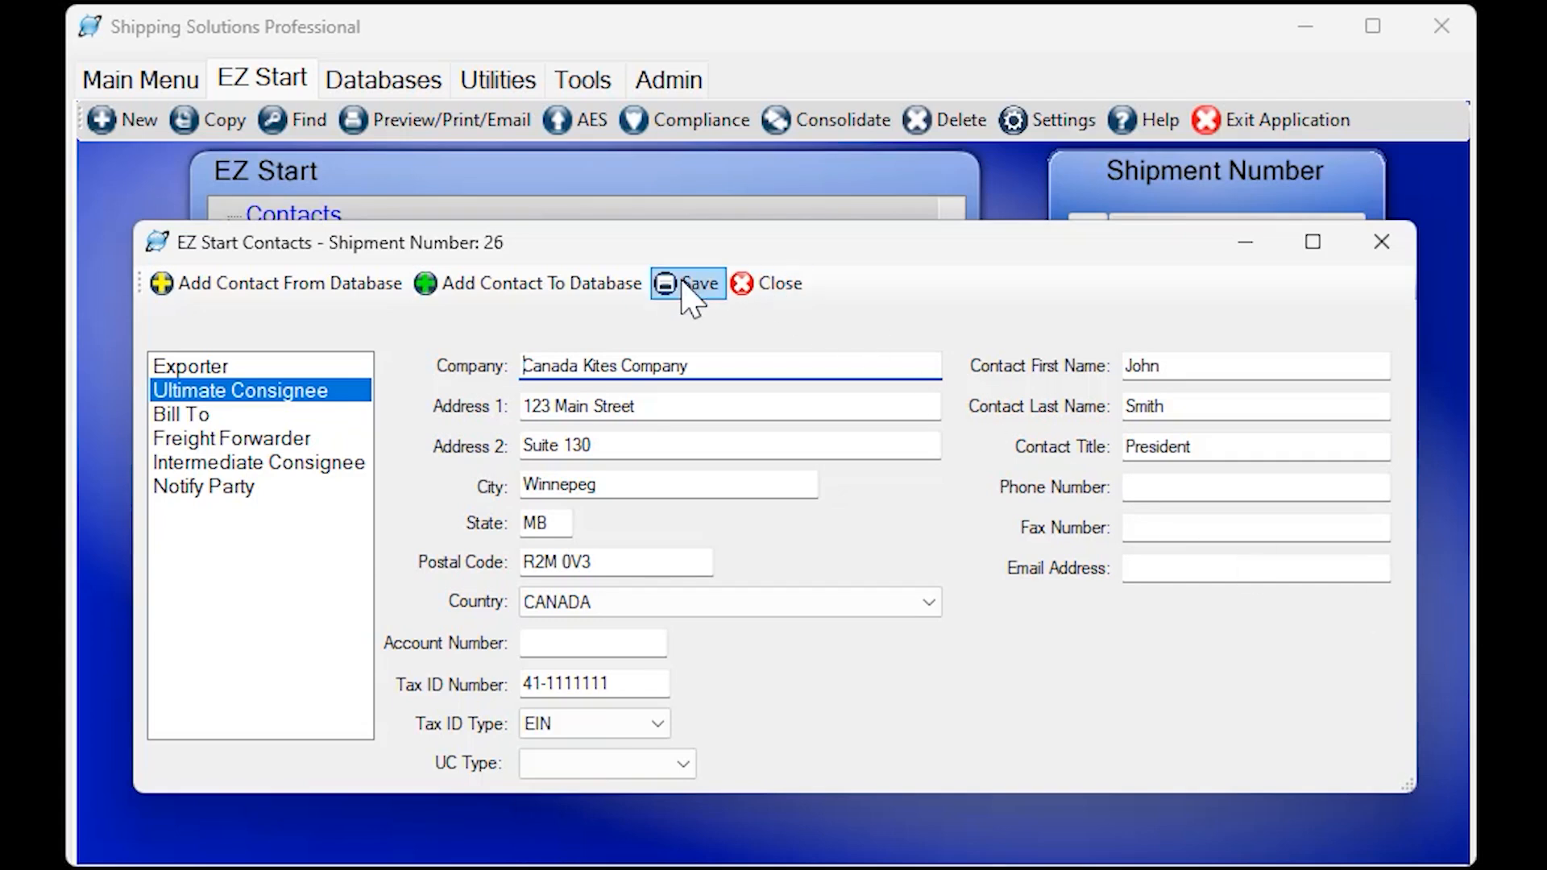
{"action": "left_click", "coordinate": [750, 292]}
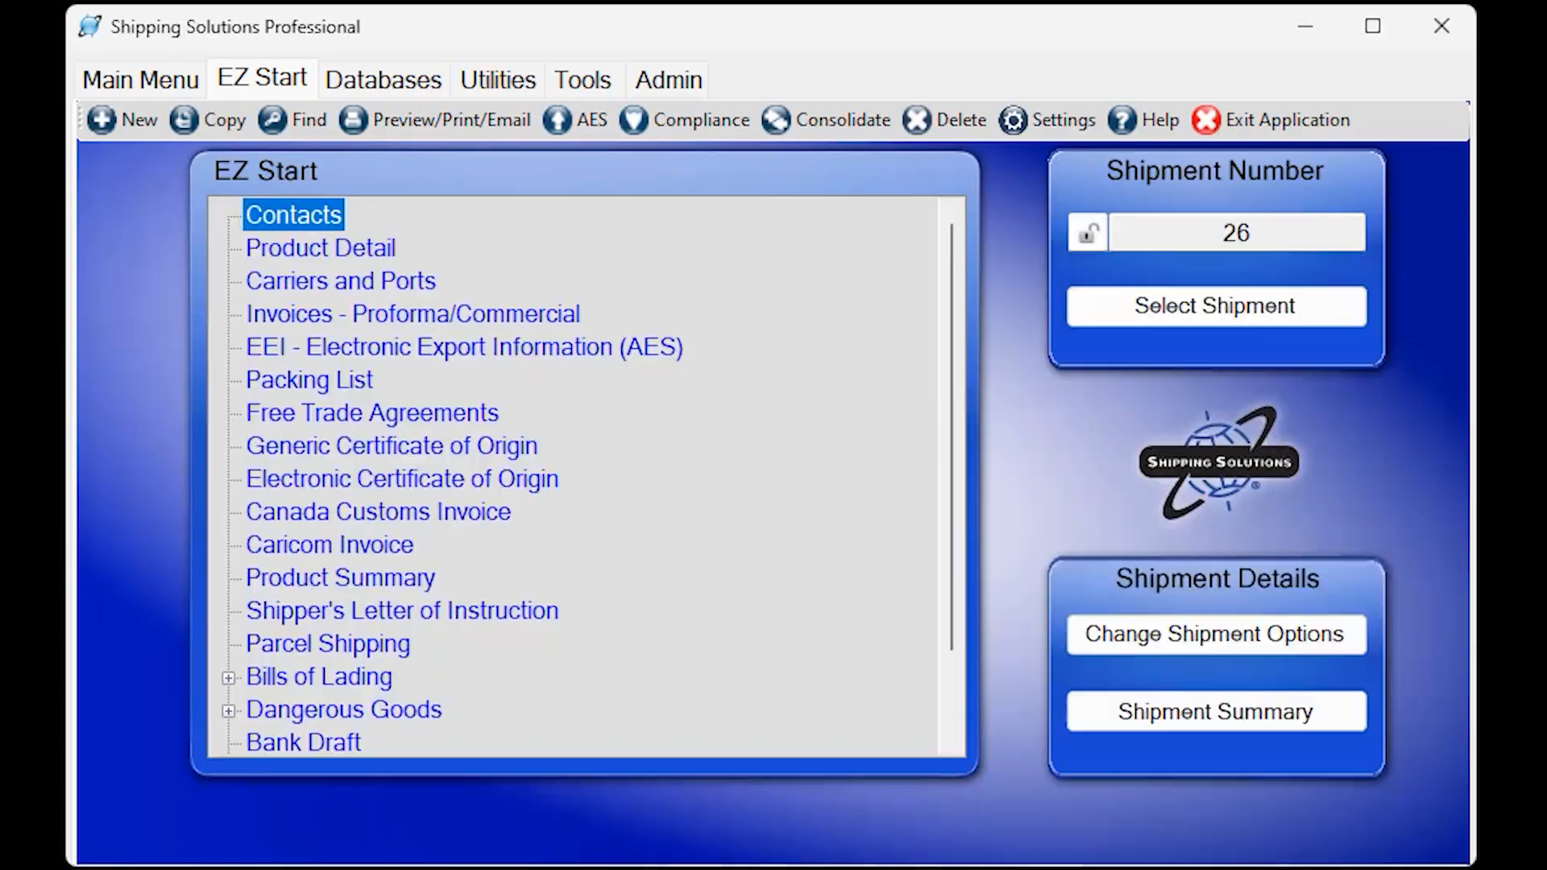
Add Prod-1 from the product database to the shipment's product detail with a sales quantity of 10.
{"action": "double_click", "coordinate": [356, 249]}
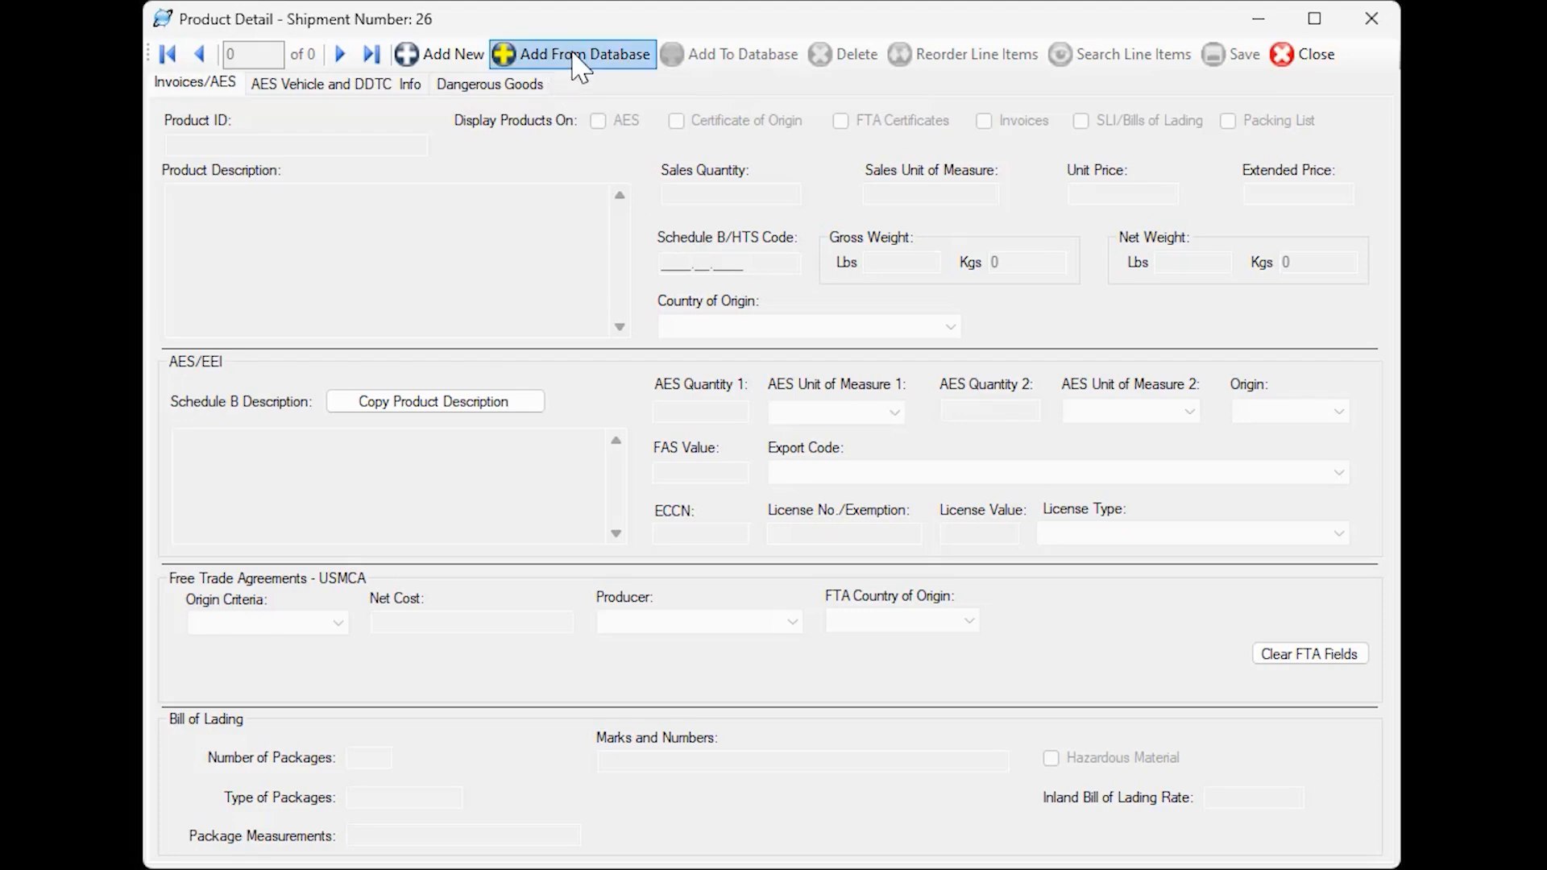
{"action": "left_click", "coordinate": [579, 68]}
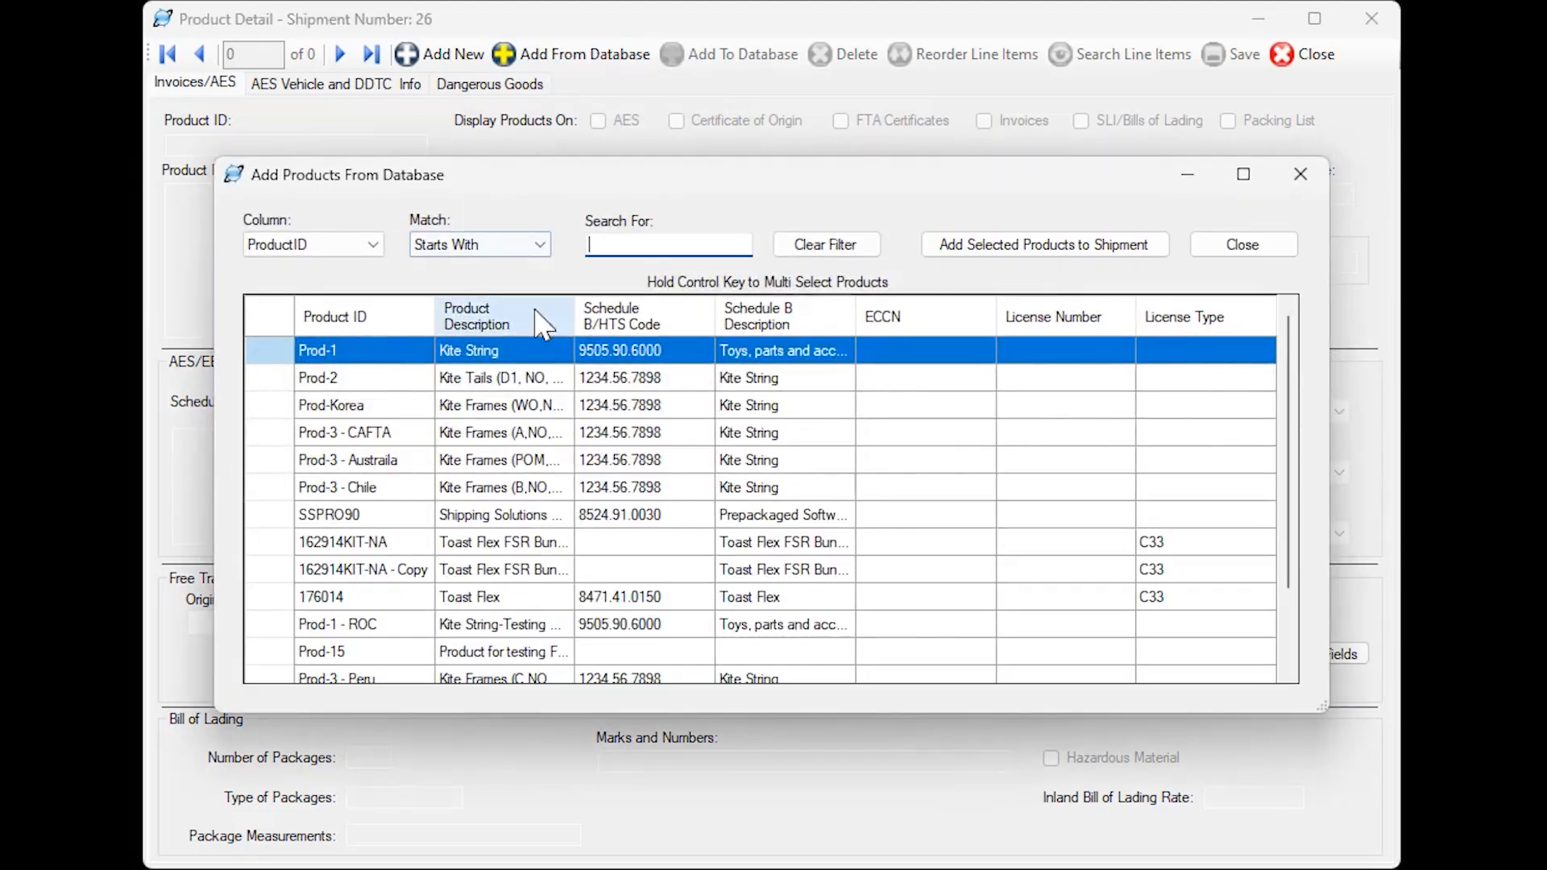
{"action": "left_click", "coordinate": [1056, 246]}
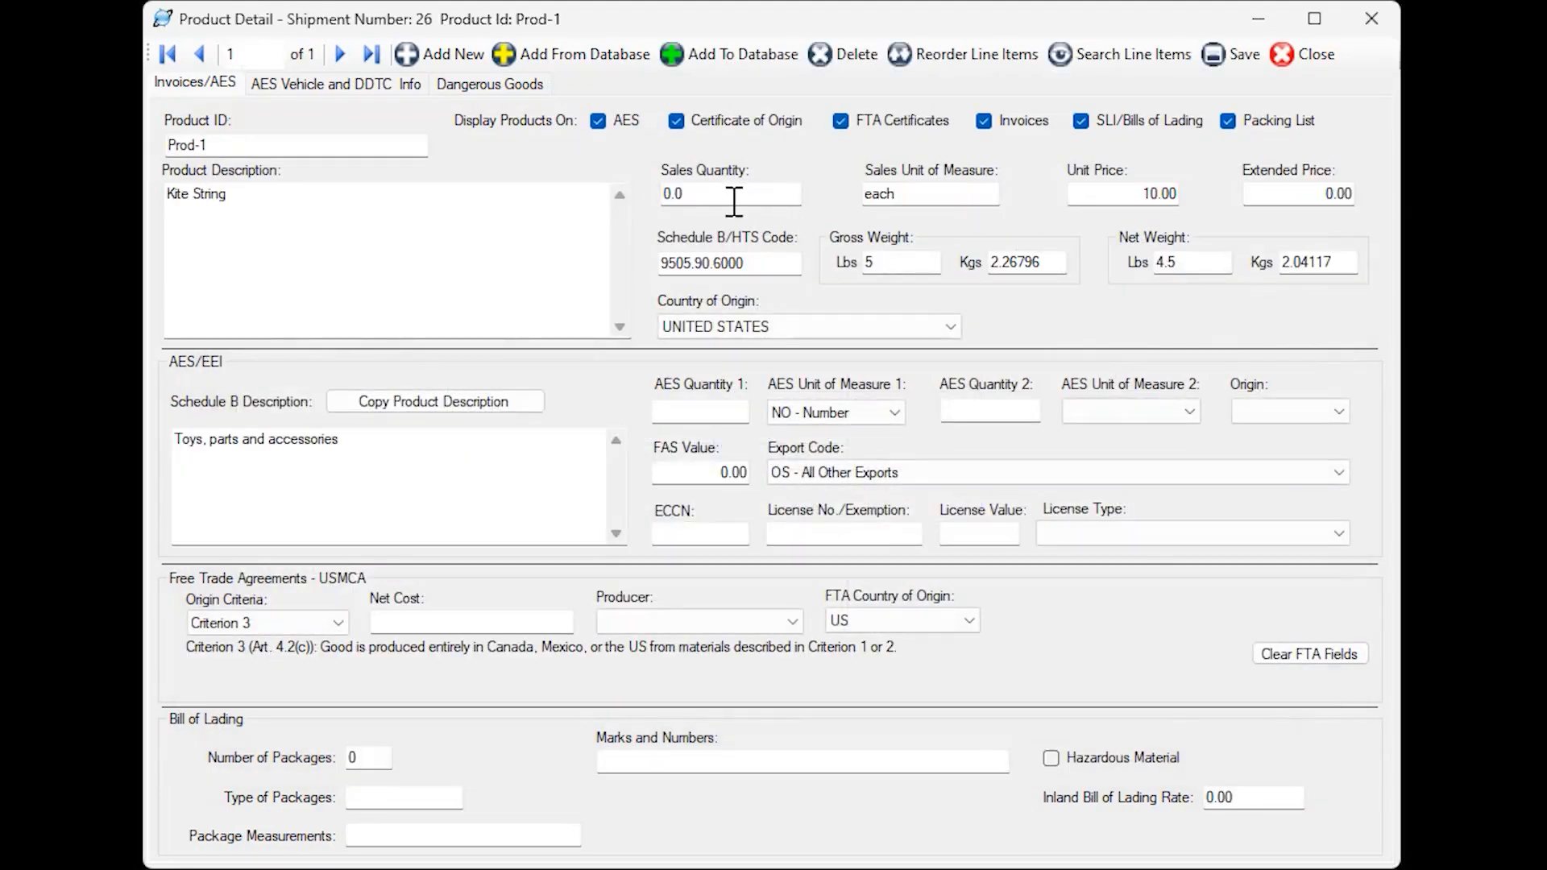
{"action": "left_click_drag", "start_coordinate": [732, 196], "coordinate": [649, 196]}
{"action": "type", "text": "10"}
{"action": "key", "text": "Tab"}
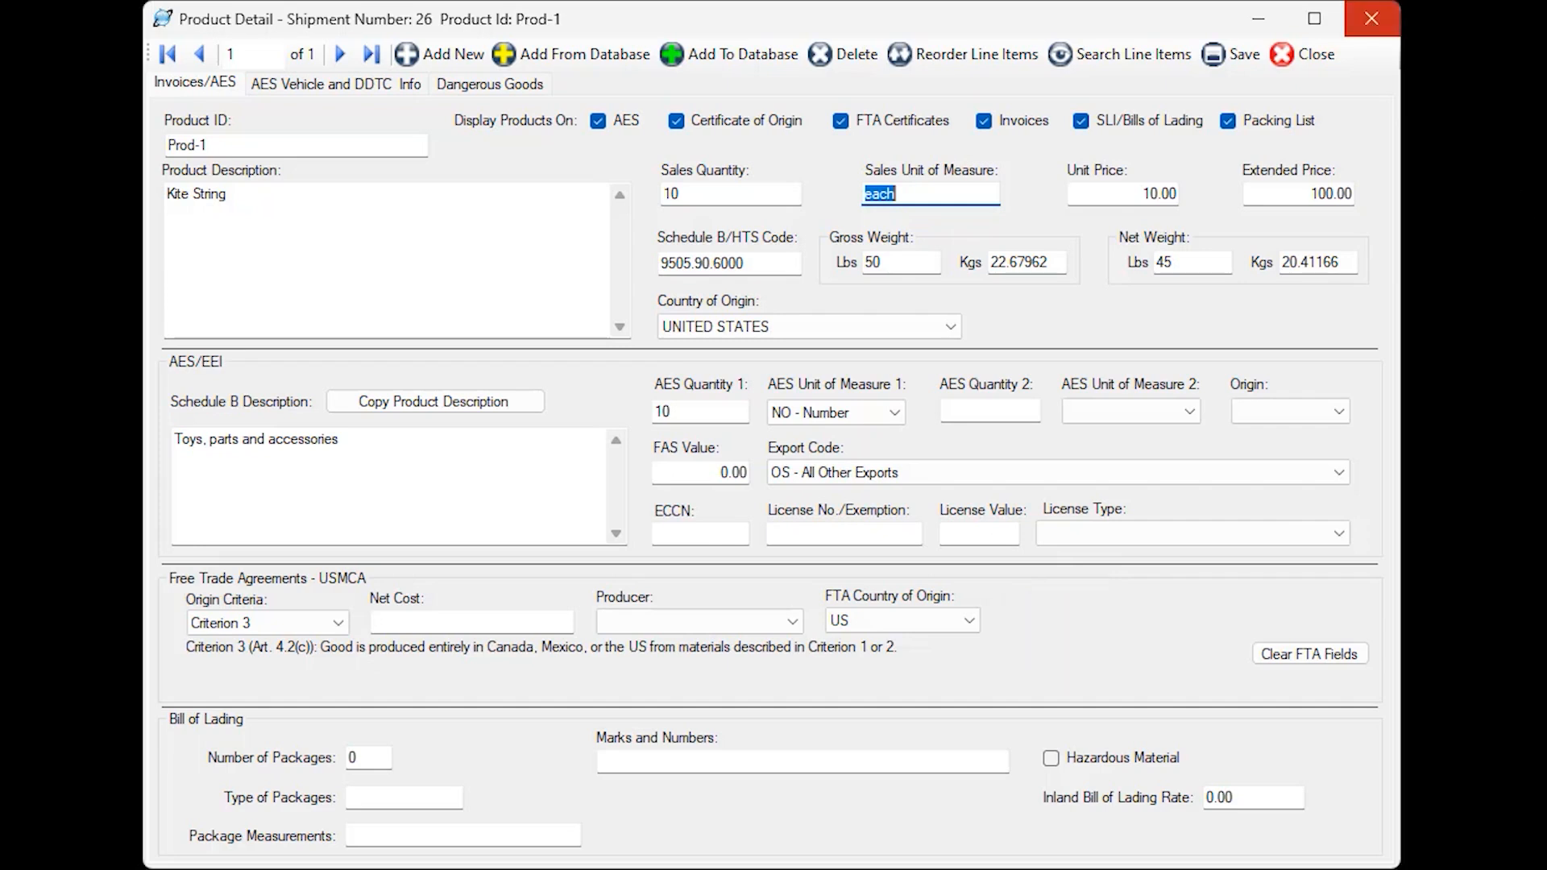
{"action": "left_click", "coordinate": [1299, 57]}
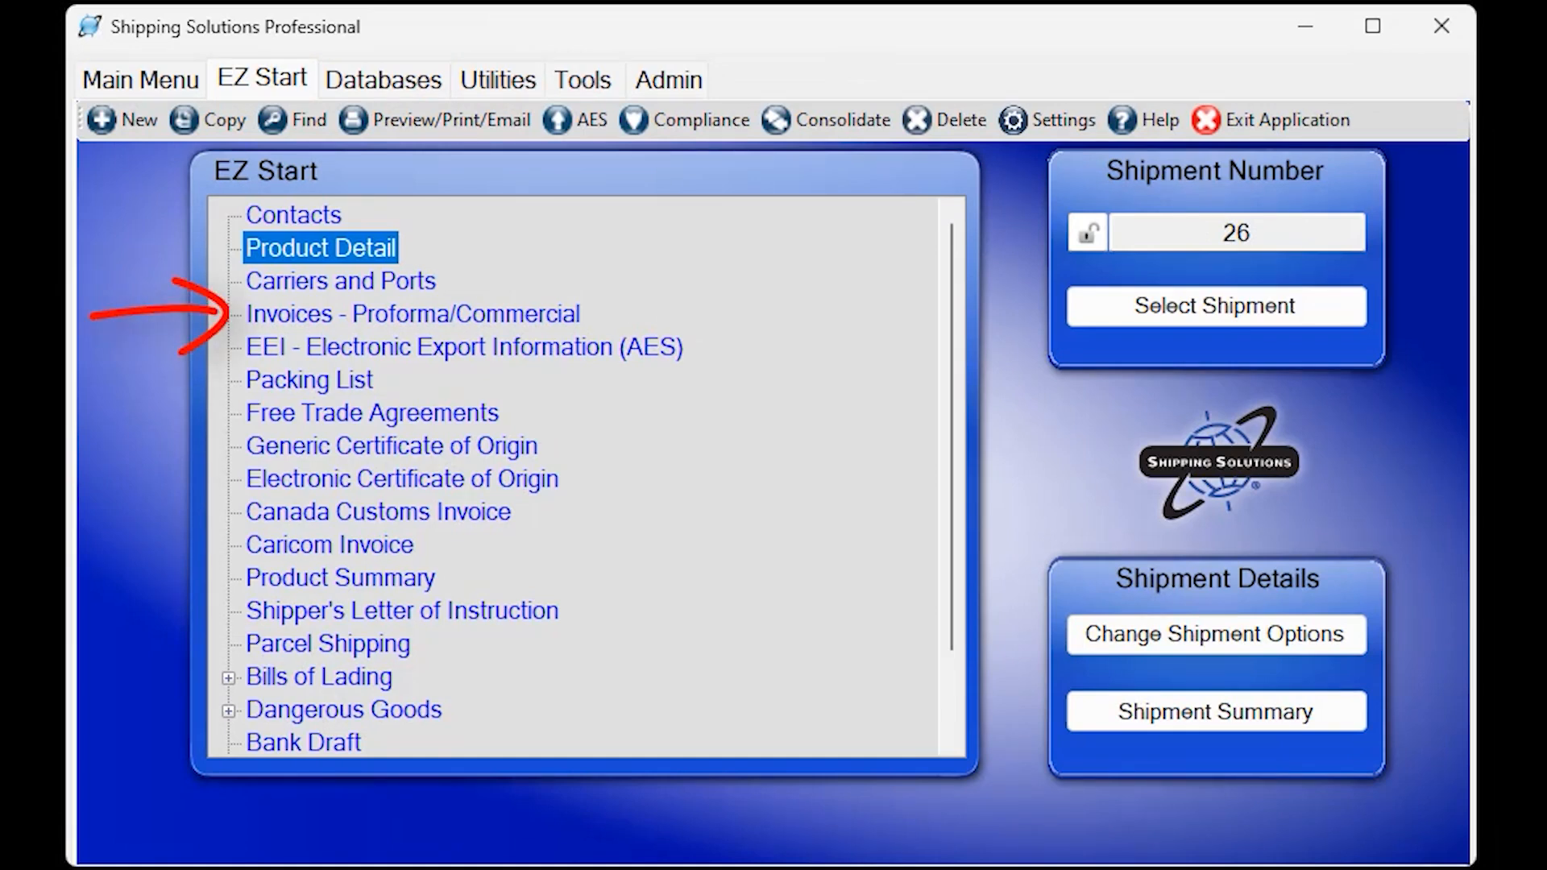
Fill in the shipment's free trade agreement importer with Canada Kites Company from the contacts database and save it.
{"action": "double_click", "coordinate": [409, 415]}
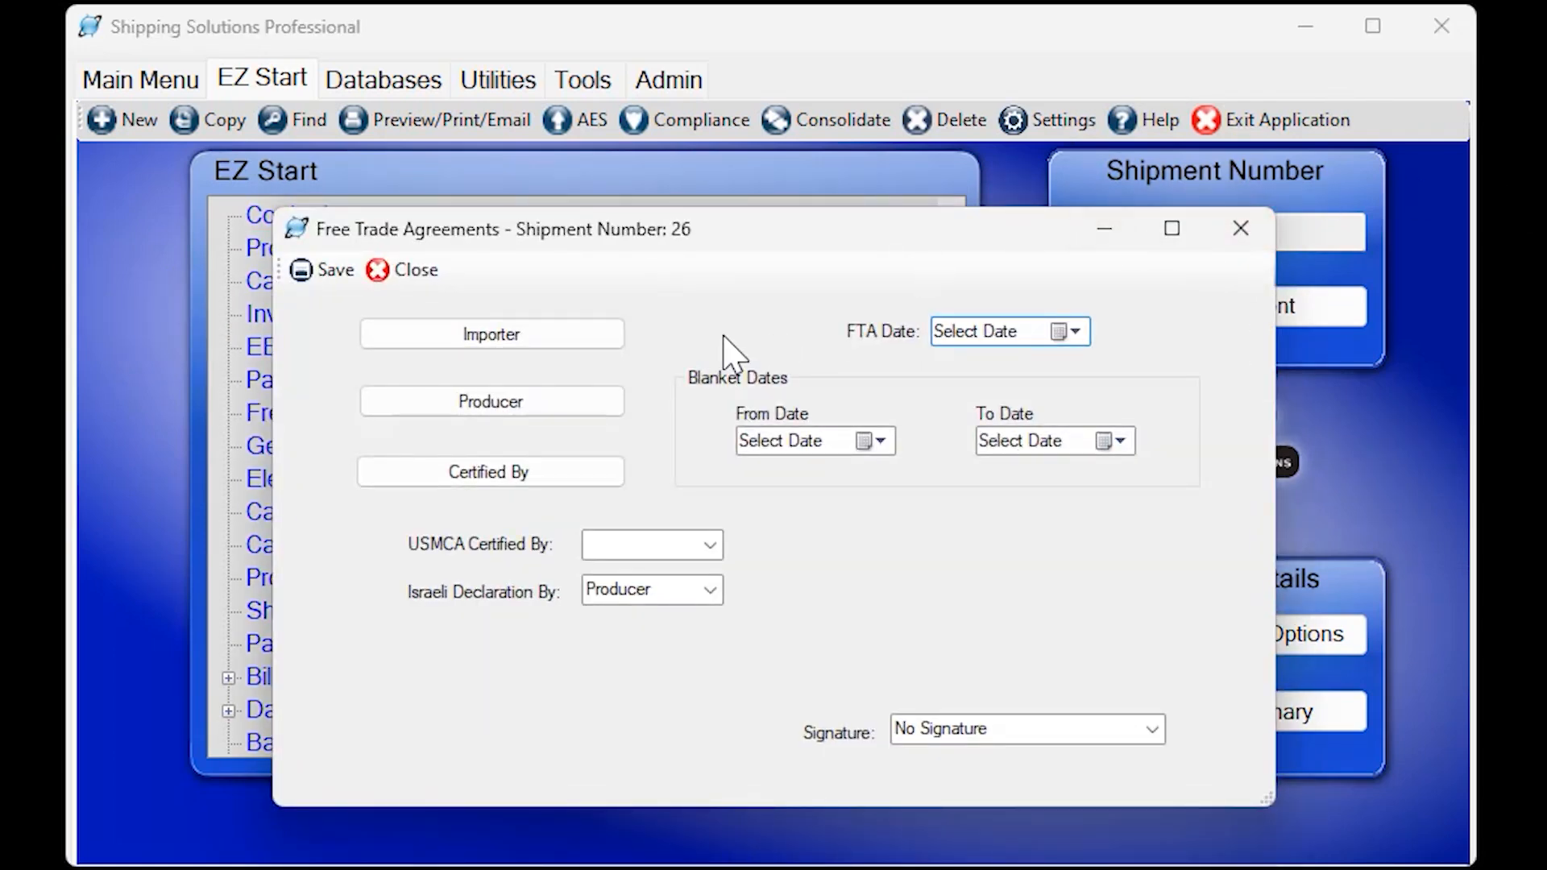
{"action": "left_click", "coordinate": [538, 345]}
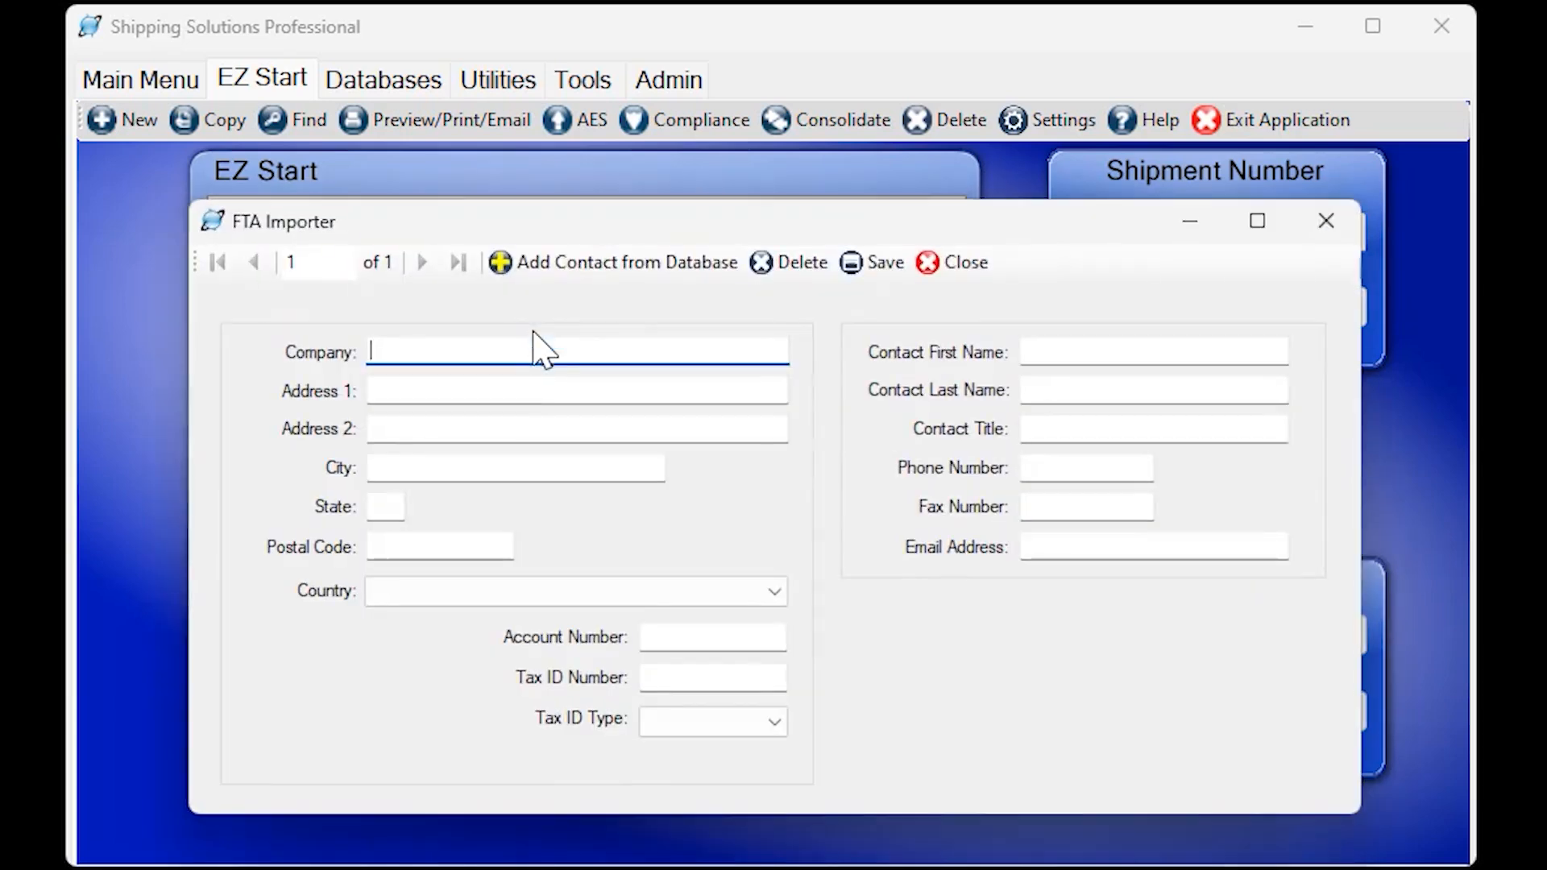
{"action": "left_click", "coordinate": [594, 268]}
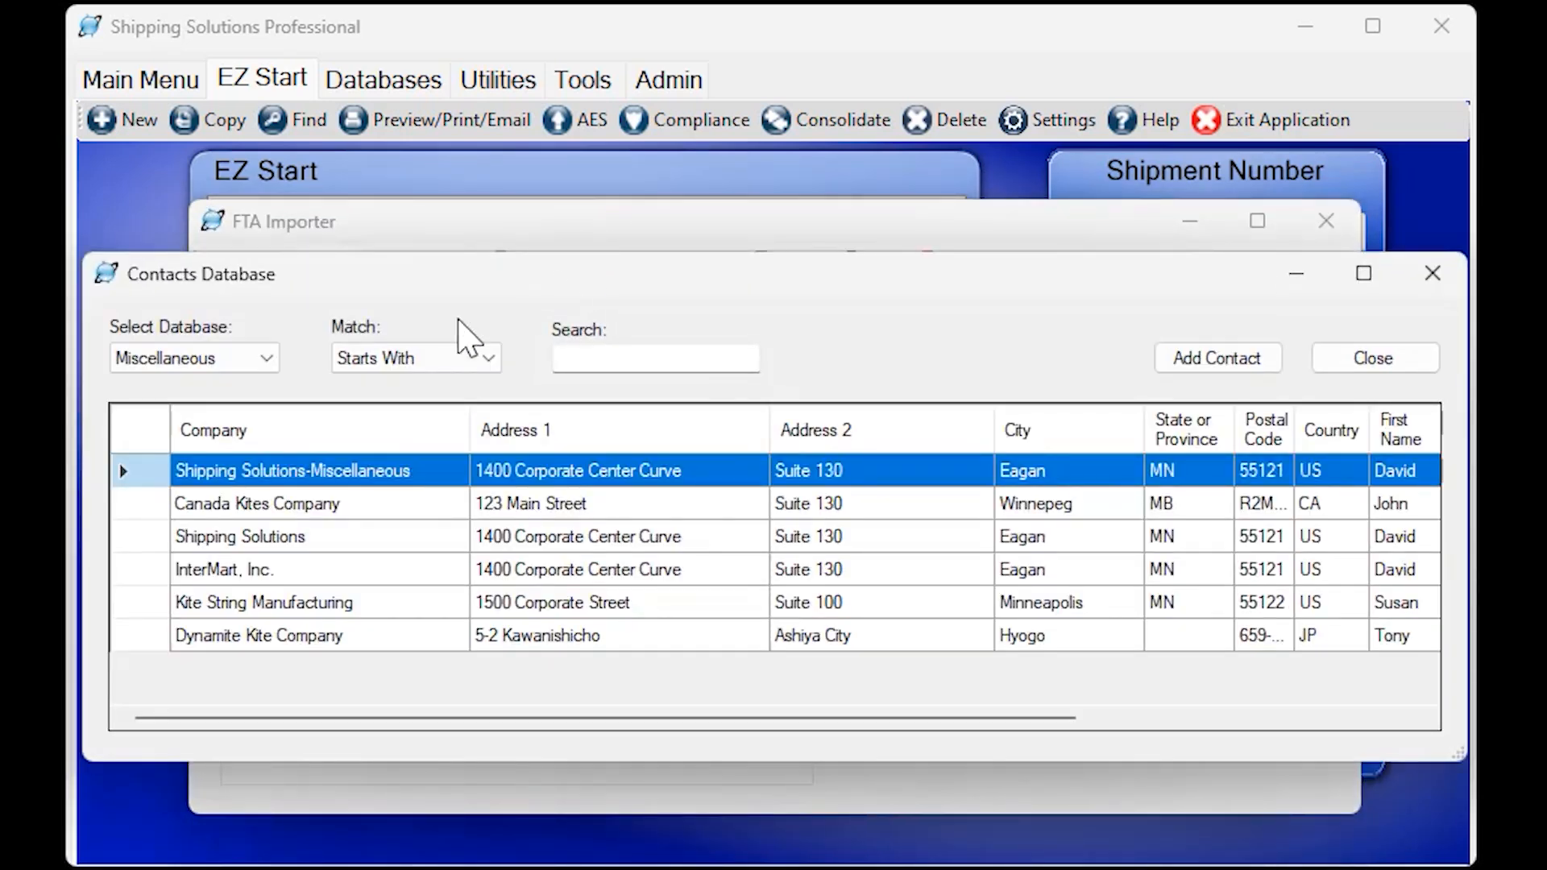
{"action": "left_click", "coordinate": [266, 503]}
{"action": "left_click", "coordinate": [1188, 358]}
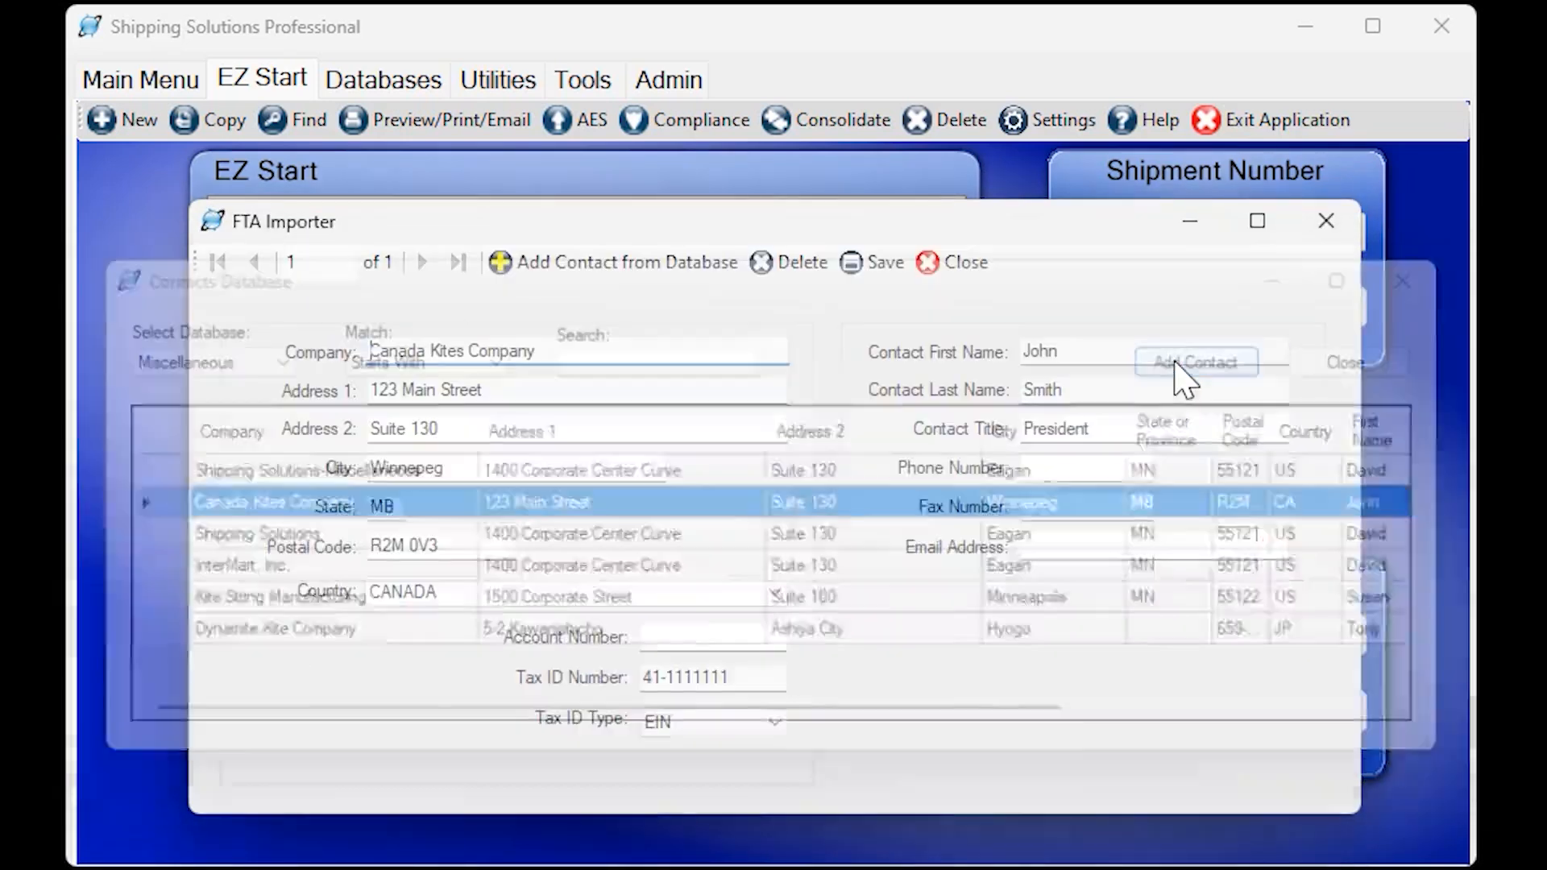
{"action": "left_click", "coordinate": [901, 267]}
Fill in the FTA producer with Kite String Manufacturing from the contacts database and save it.
{"action": "left_click", "coordinate": [435, 407]}
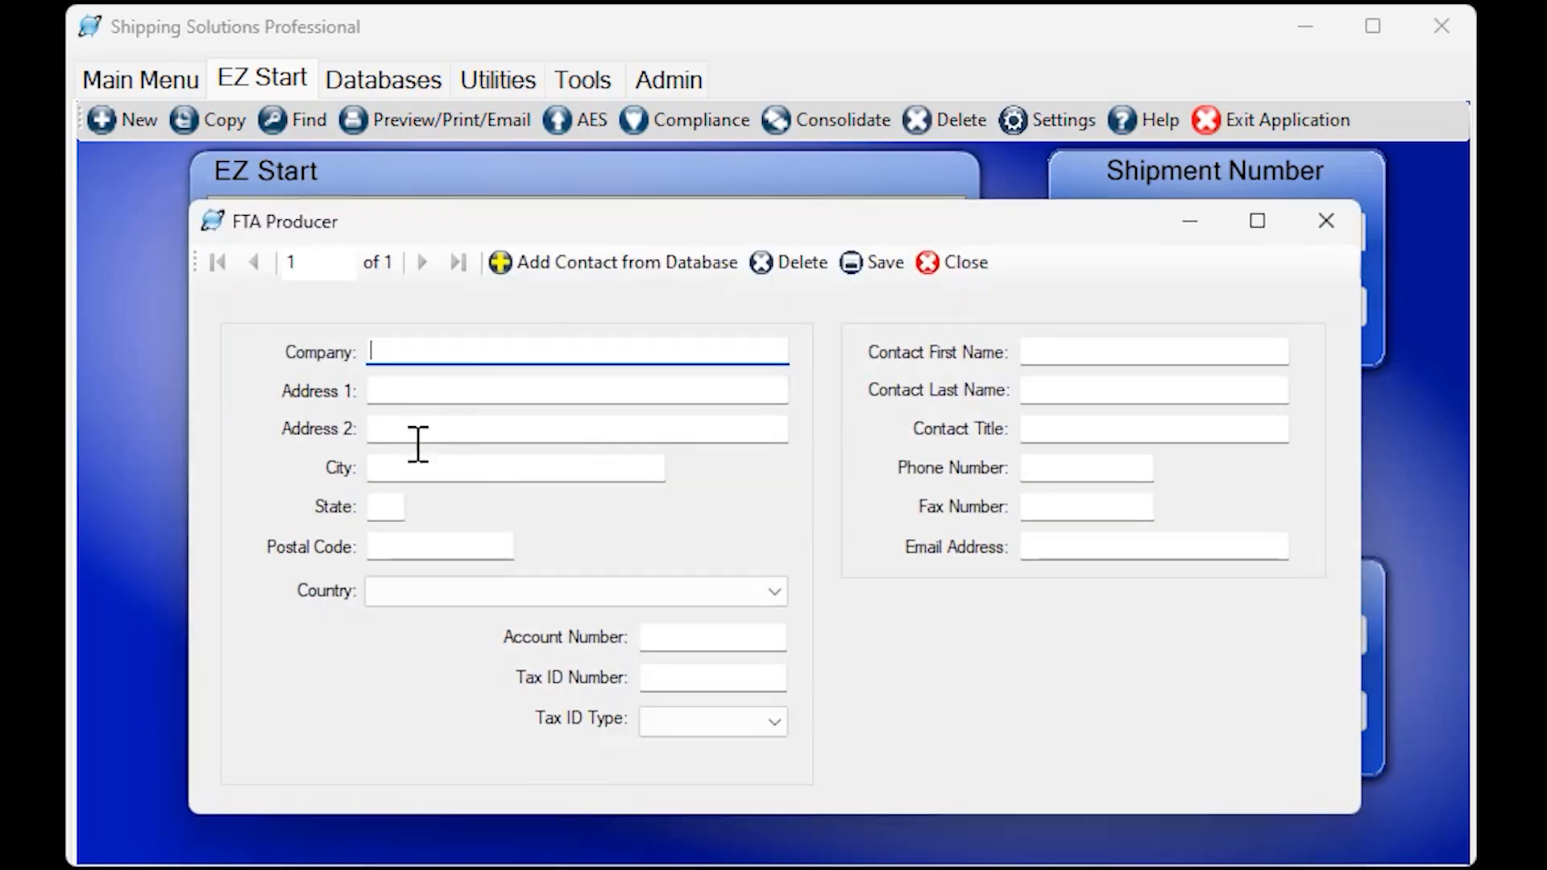
{"action": "left_click", "coordinate": [601, 274]}
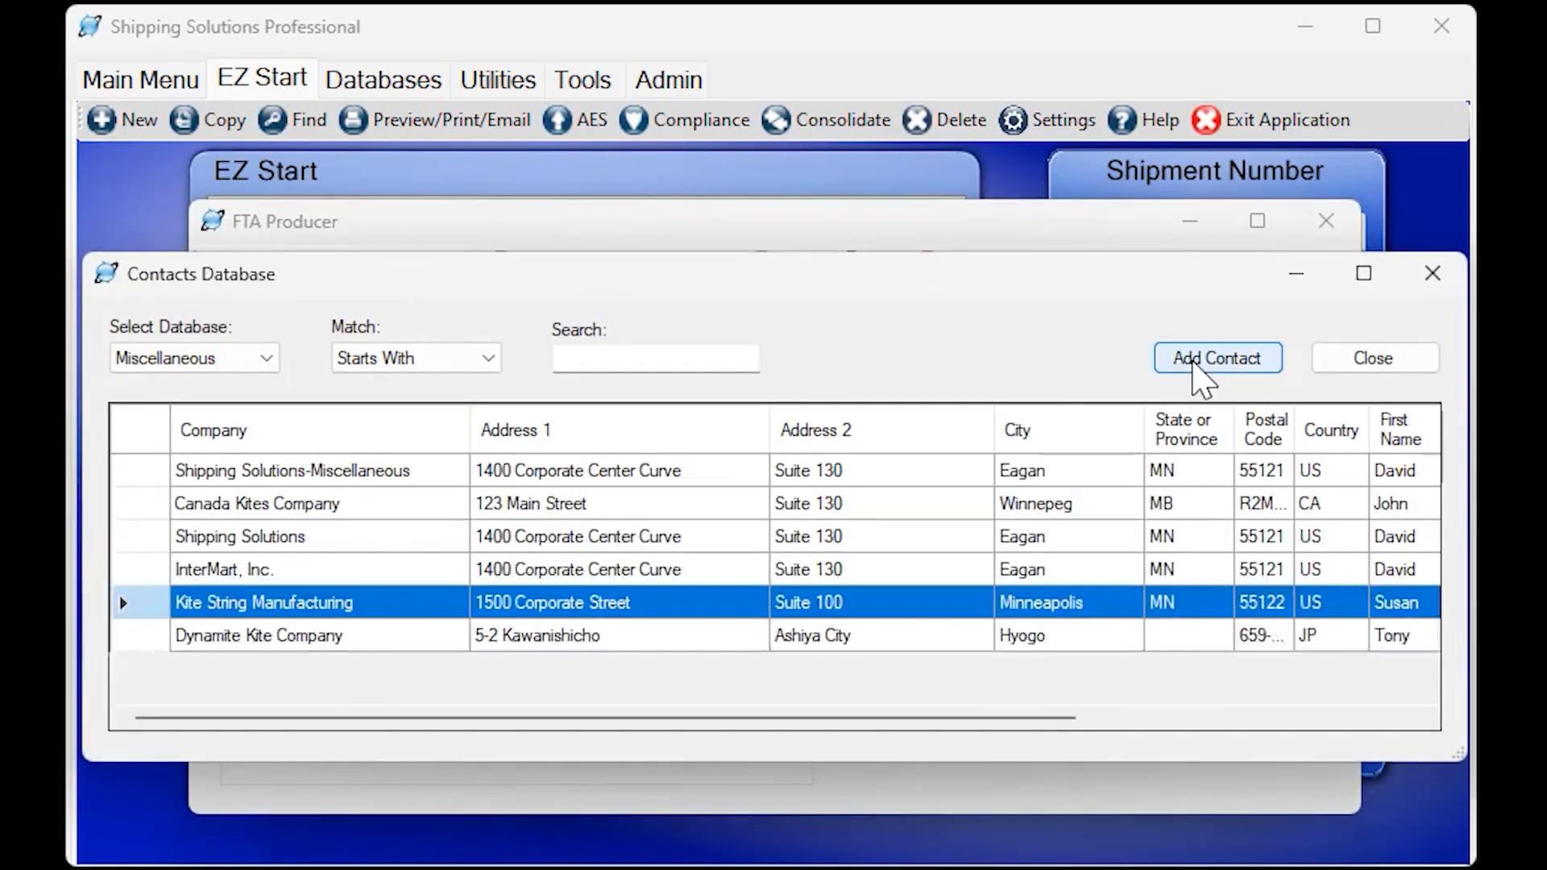
{"action": "left_click", "coordinate": [1200, 380]}
{"action": "left_click", "coordinate": [898, 269]}
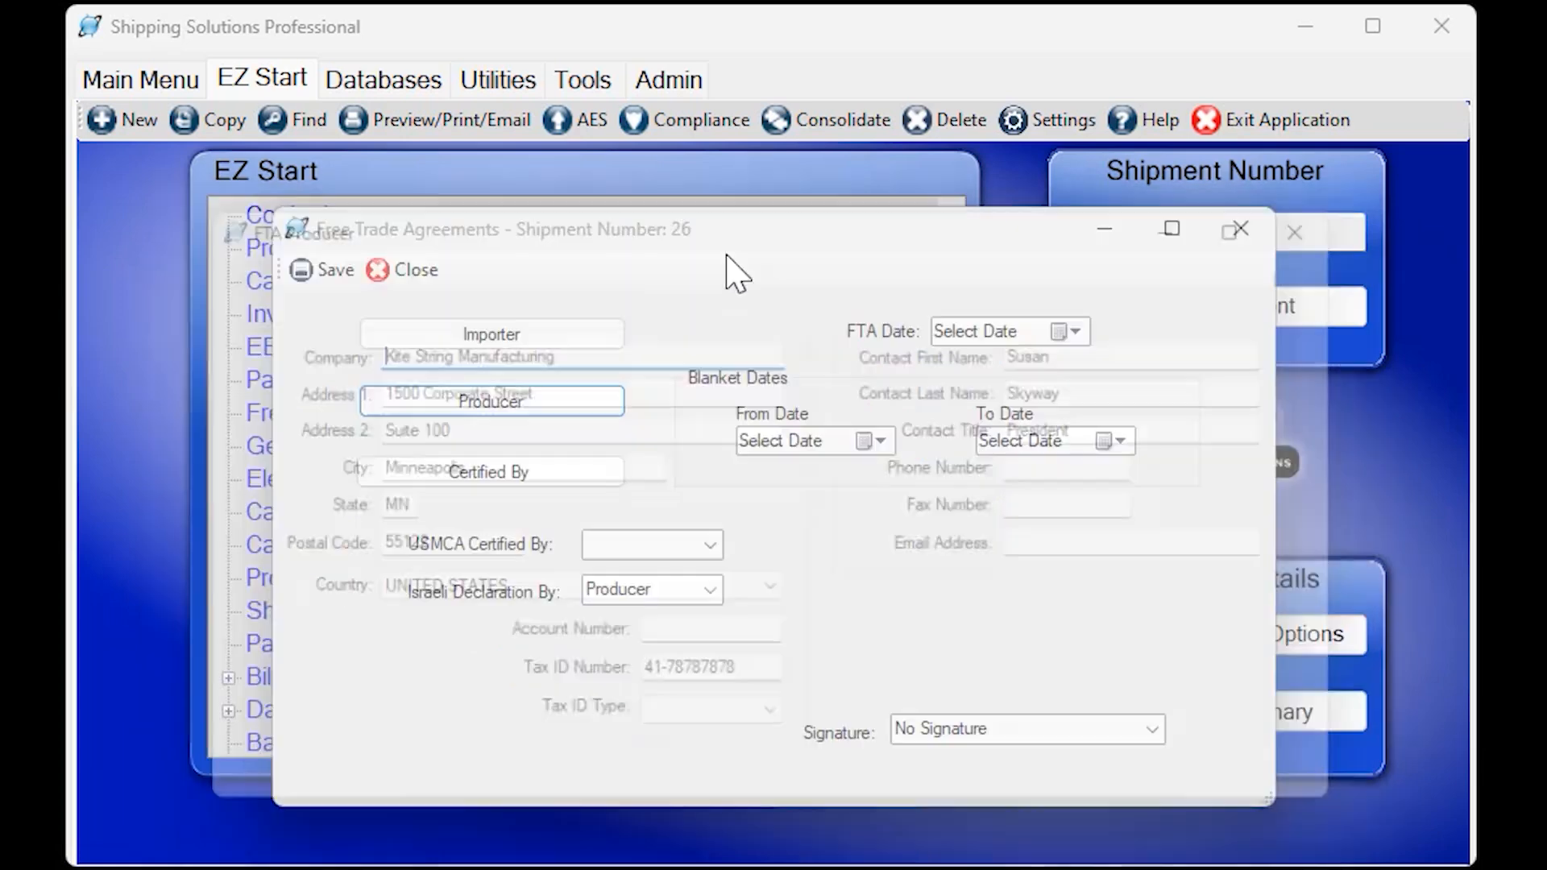
Fill in the FTA certifying party with InterMart, Inc. from the contacts database and save it.
{"action": "left_click", "coordinate": [439, 475]}
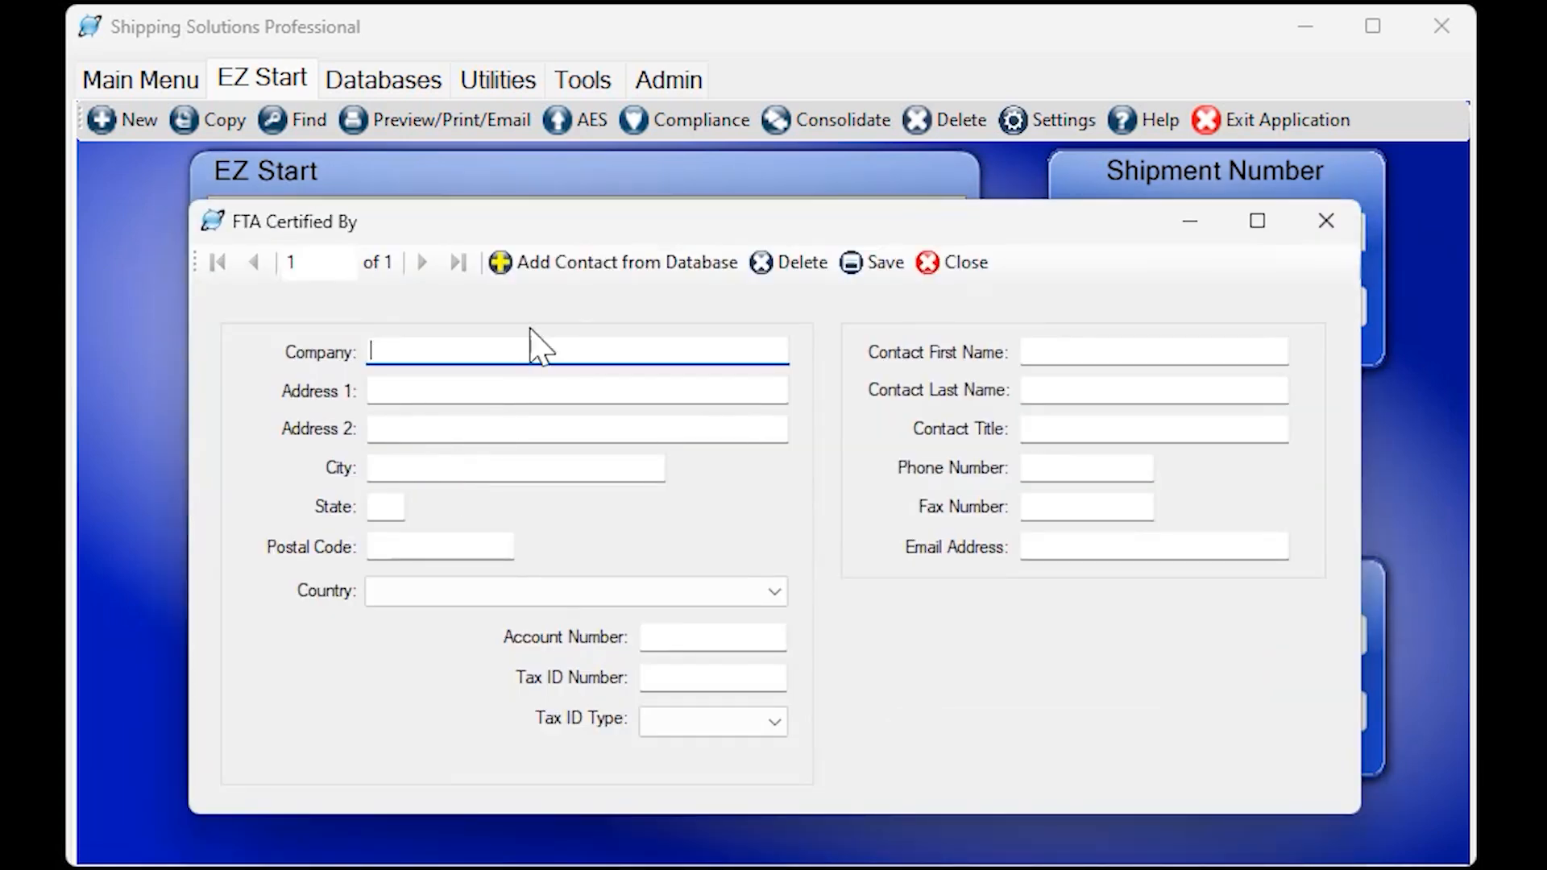
{"action": "left_click", "coordinate": [572, 264]}
{"action": "left_click", "coordinate": [1221, 358]}
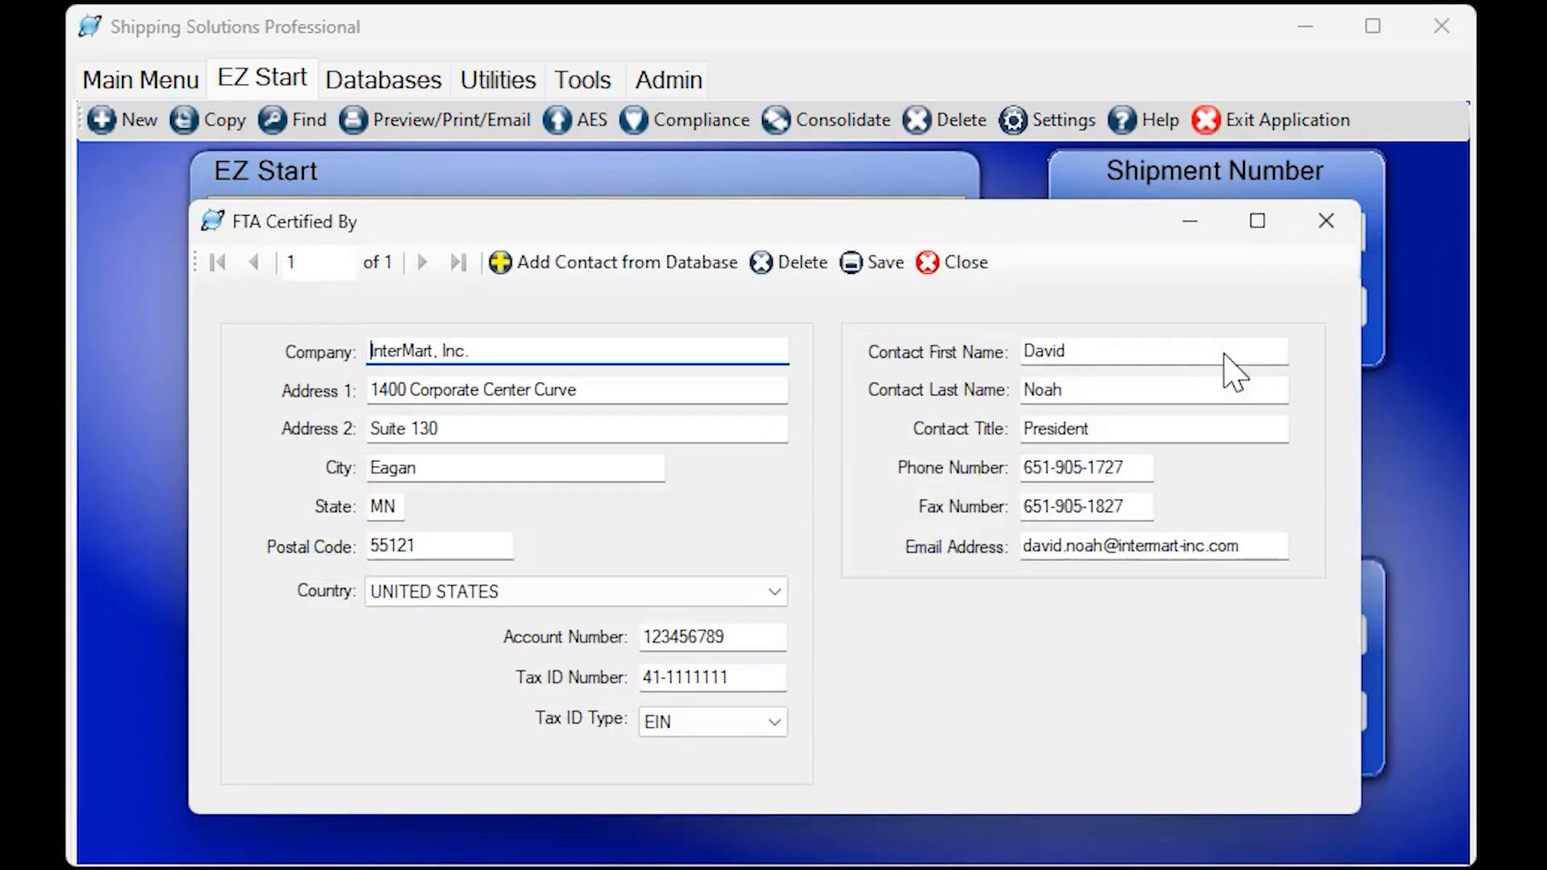
{"action": "left_click", "coordinate": [910, 276]}
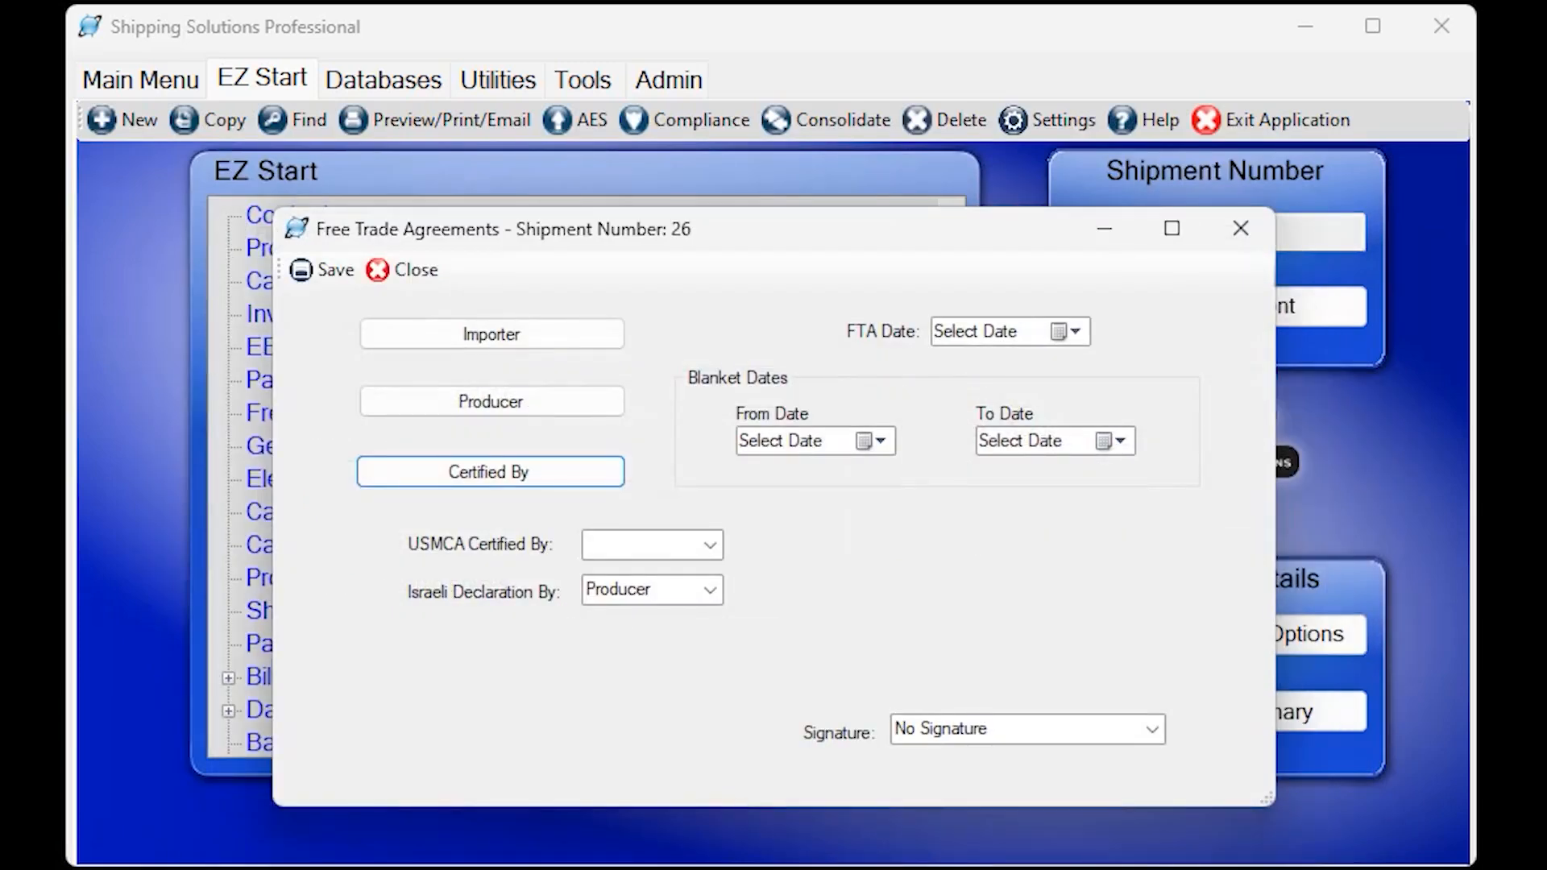
Set USMCA Certified By to Exporter and the FTA date to 7/28/2023, and close the free trade agreement details.
{"action": "left_click", "coordinate": [710, 545]}
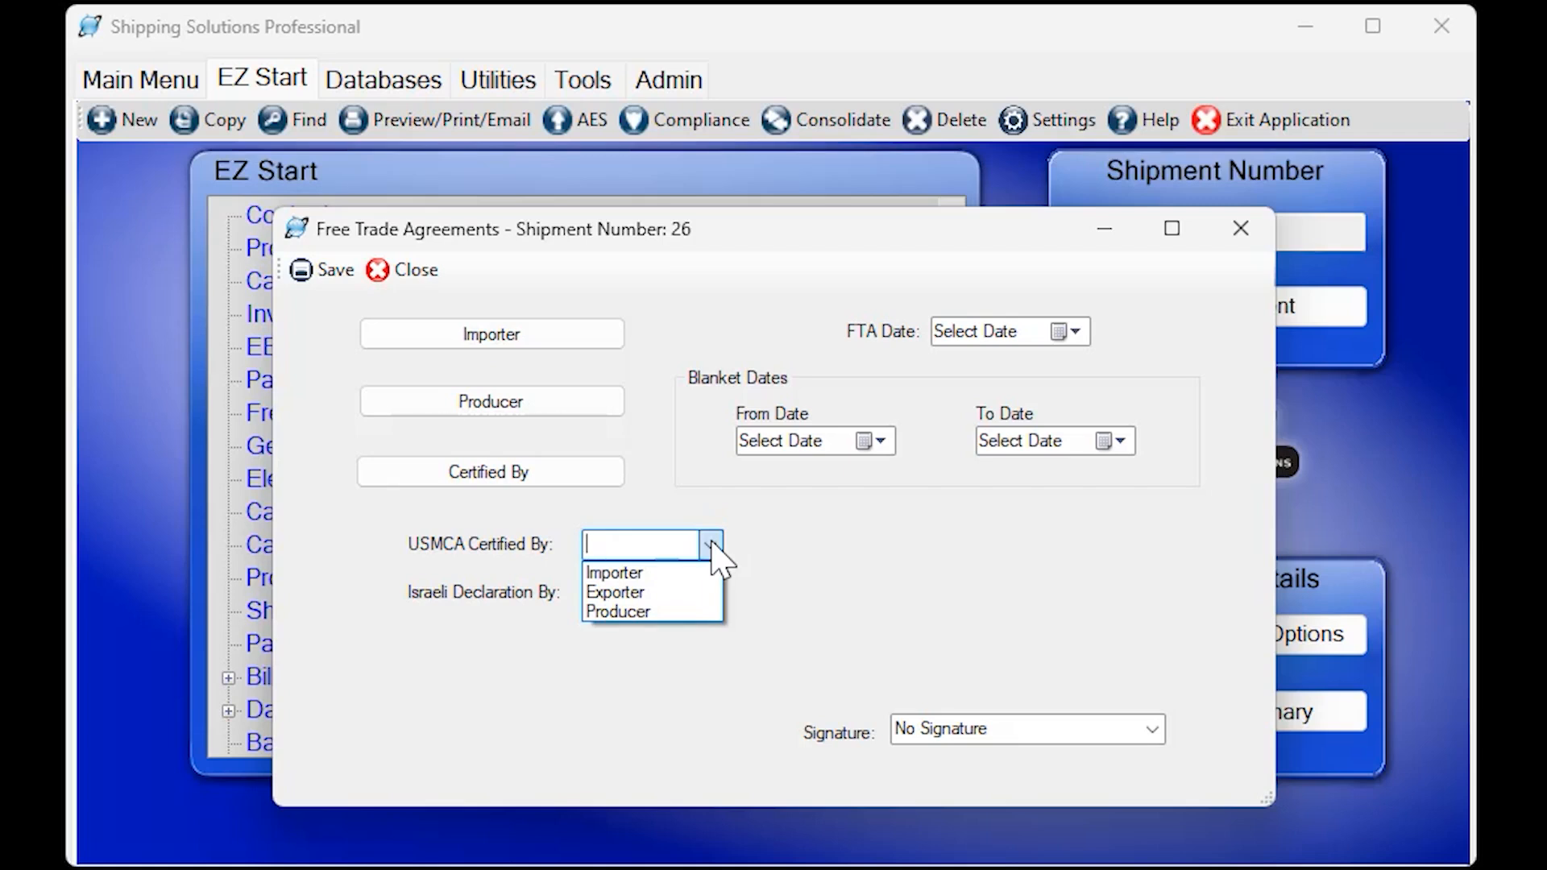
{"action": "left_click", "coordinate": [645, 593]}
{"action": "left_click", "coordinate": [1074, 333]}
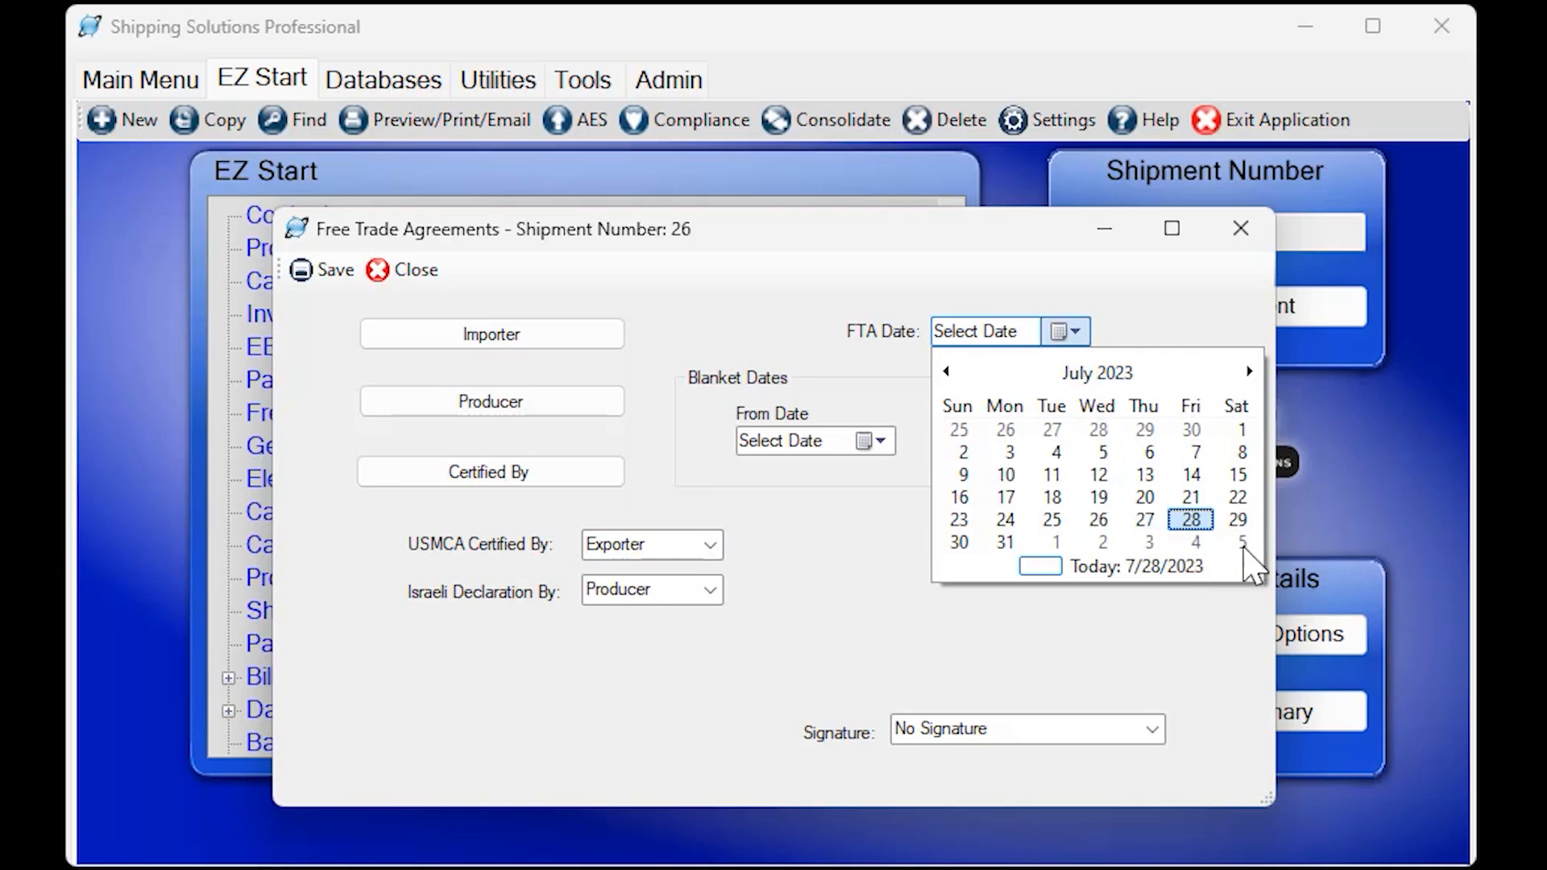
{"action": "left_click", "coordinate": [1193, 520]}
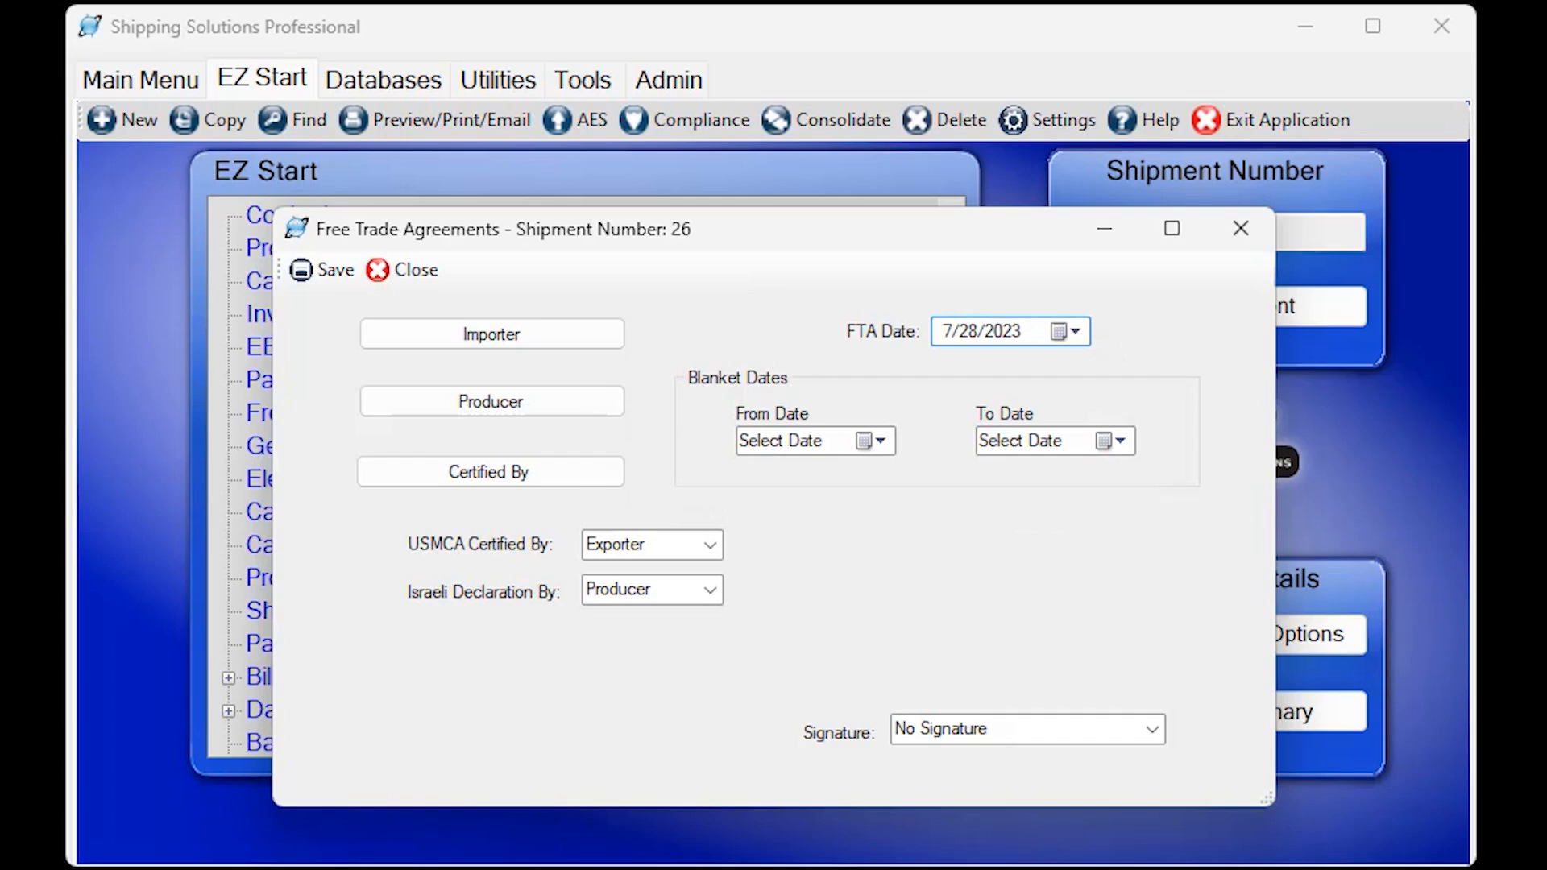
{"action": "left_click", "coordinate": [407, 274]}
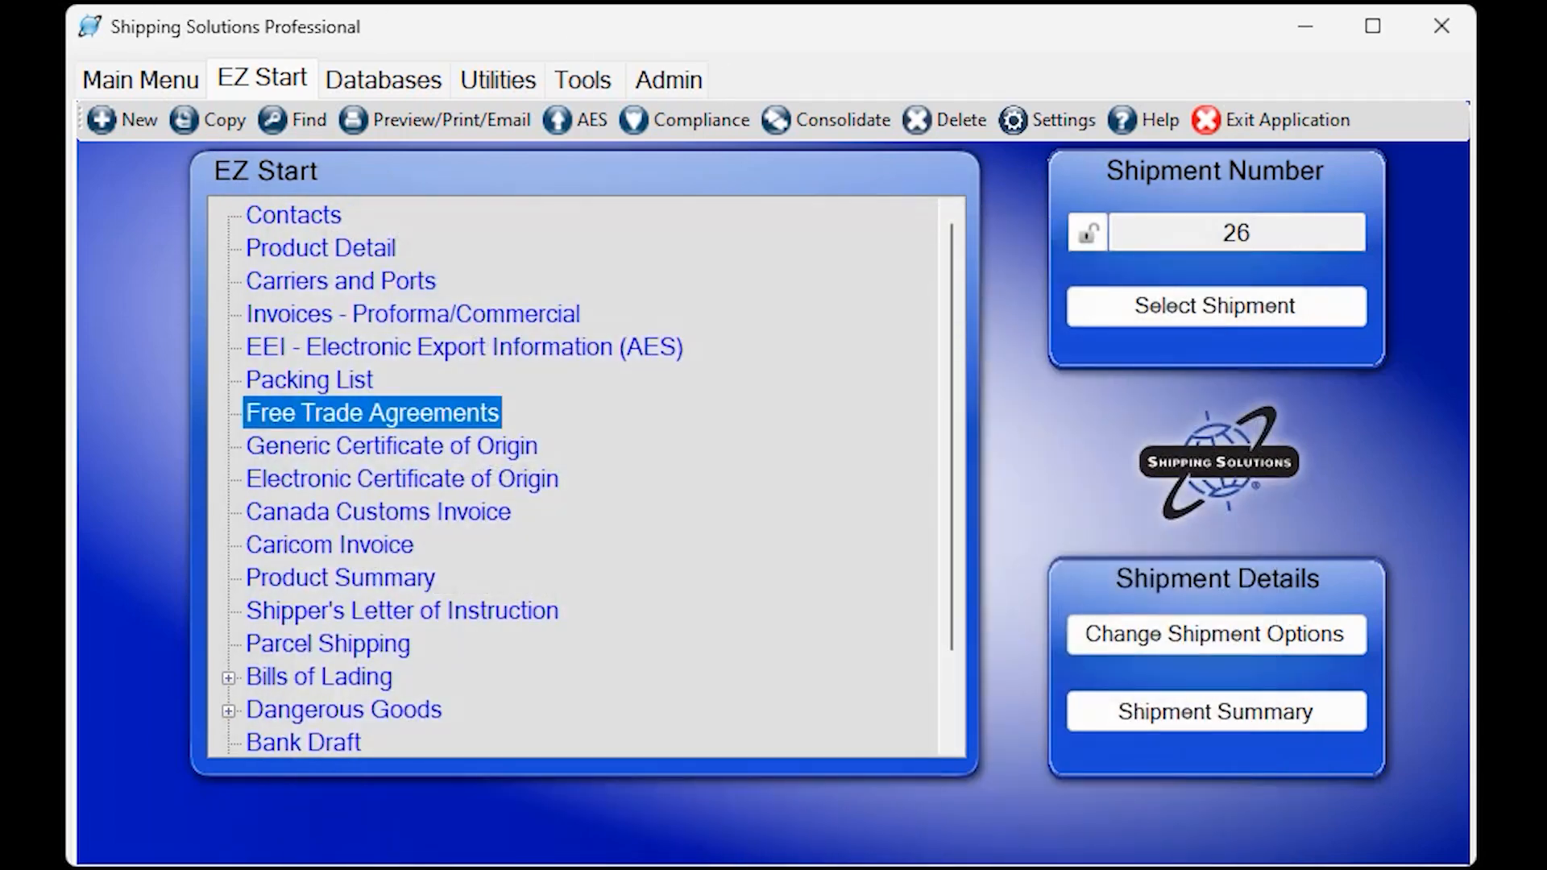
Preview the USMCA certificate document for the current shipment.
{"action": "left_click", "coordinate": [443, 130]}
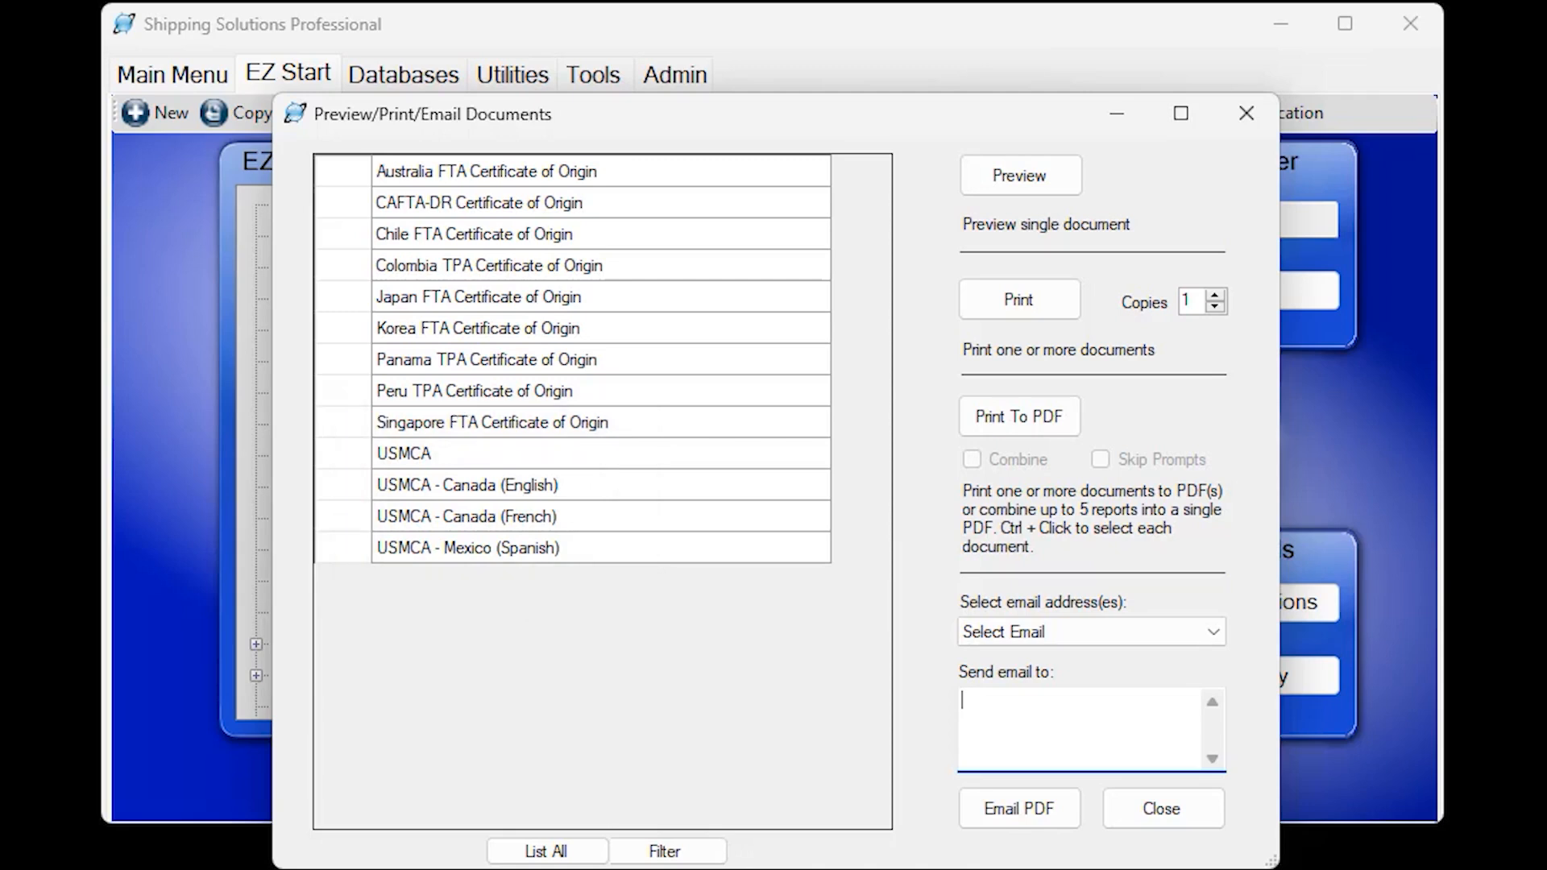
{"action": "left_click", "coordinate": [555, 458]}
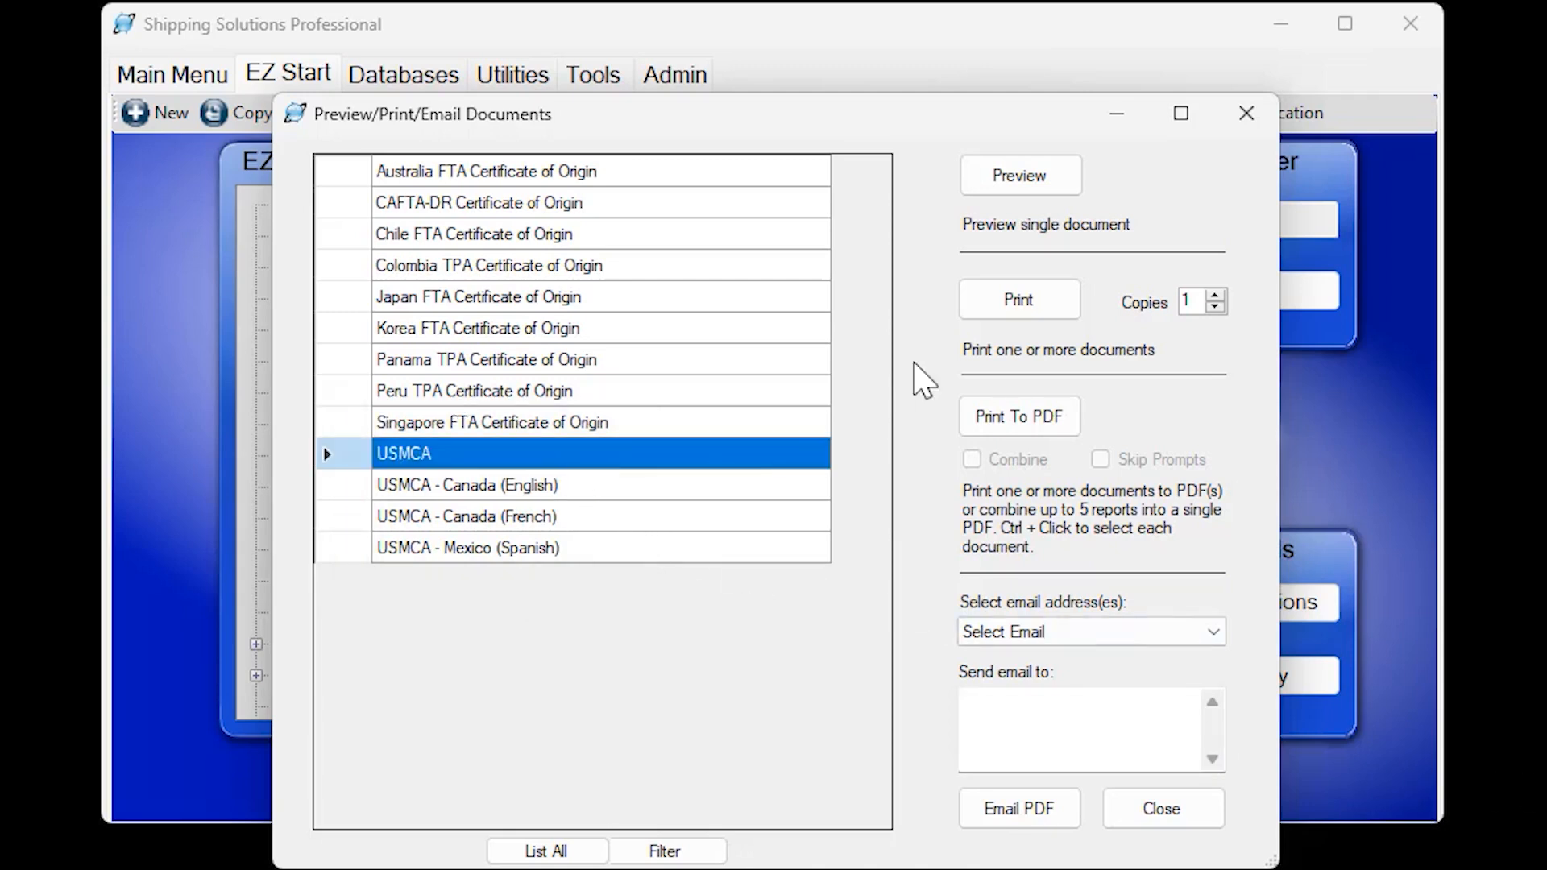
{"action": "left_click", "coordinate": [1017, 177]}
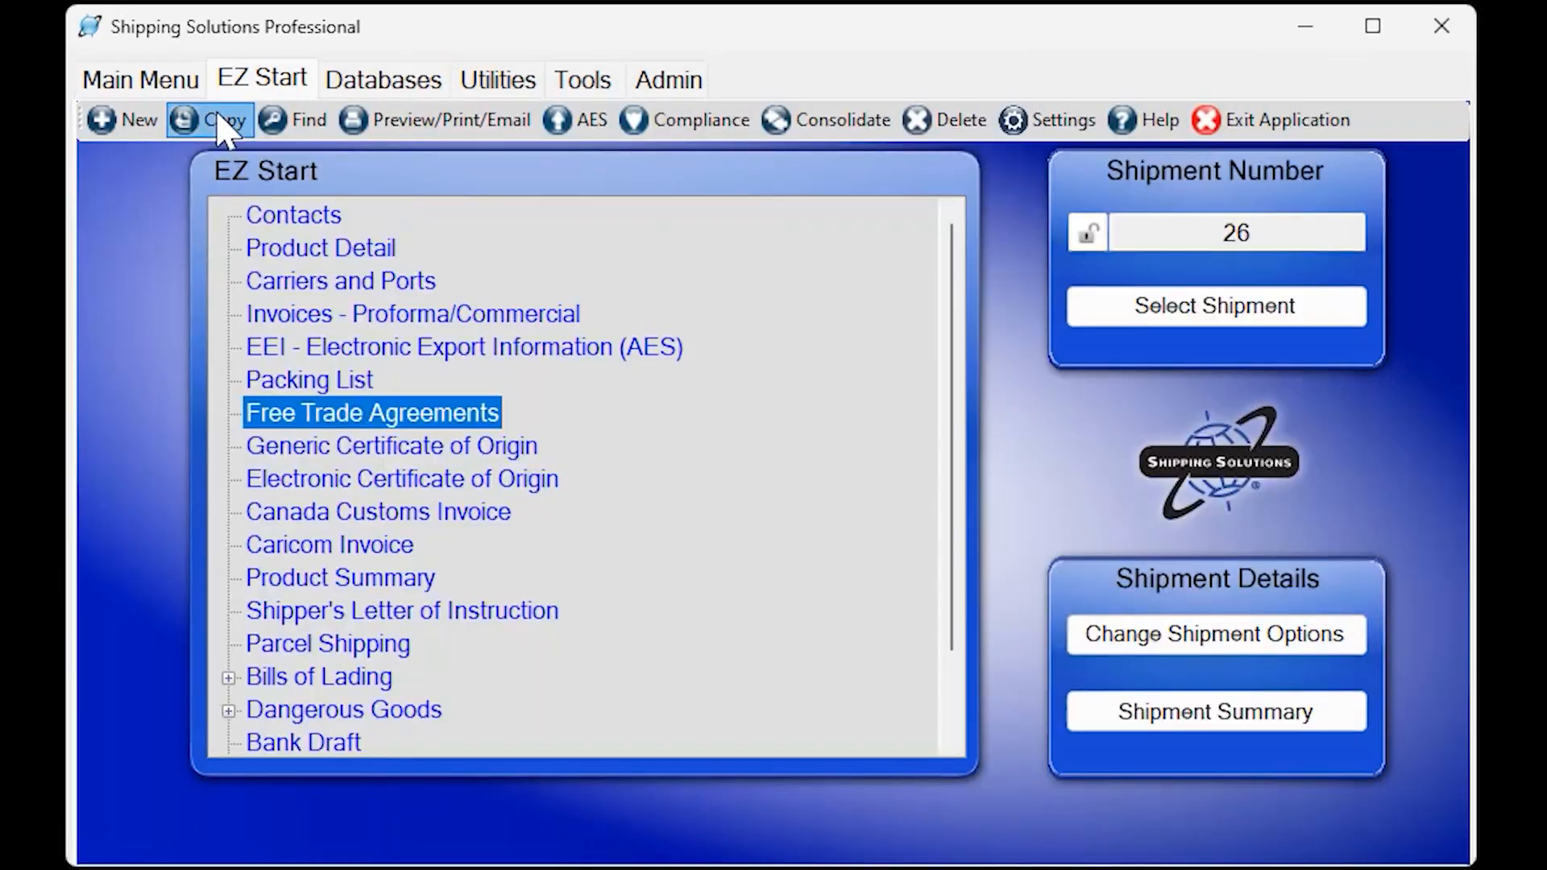
Copy the current shipment to a new one without its product detail.
{"action": "left_click", "coordinate": [226, 124]}
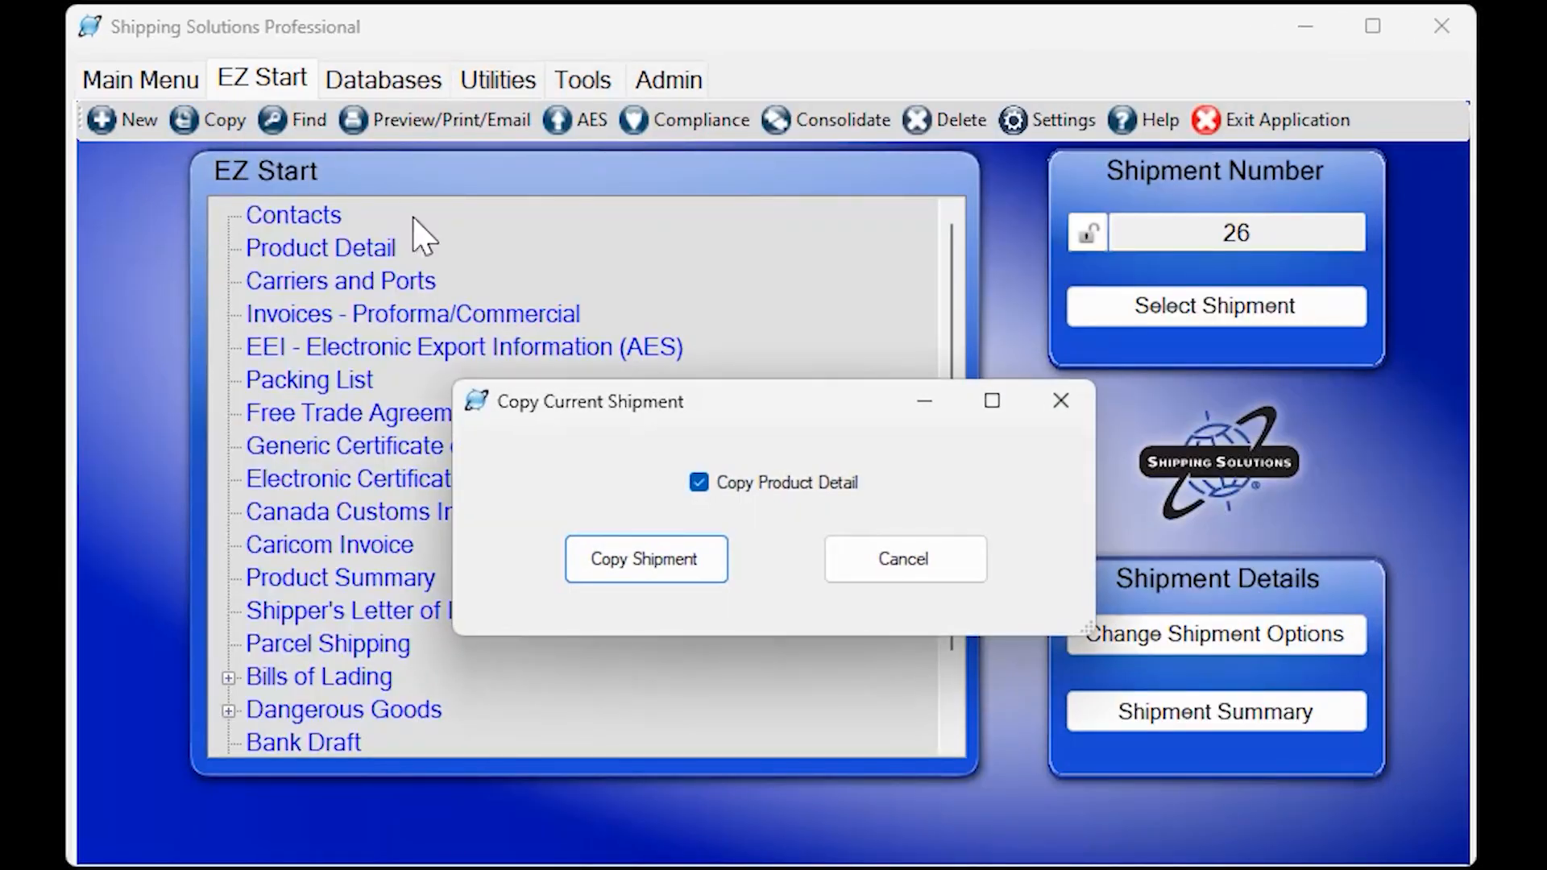
{"action": "left_click", "coordinate": [699, 484]}
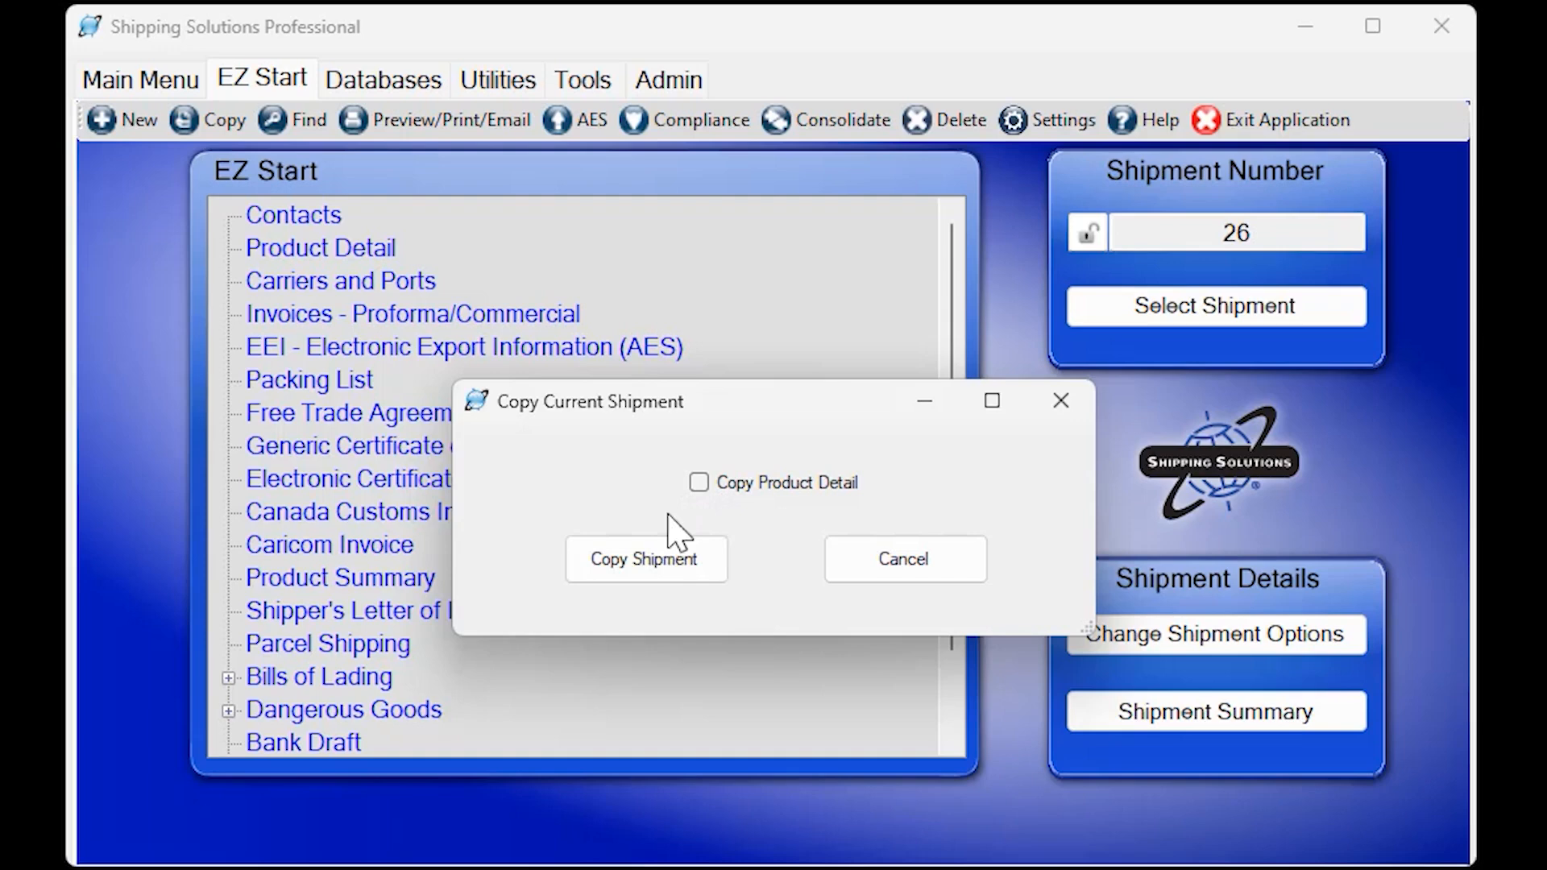
{"action": "left_click", "coordinate": [640, 563]}
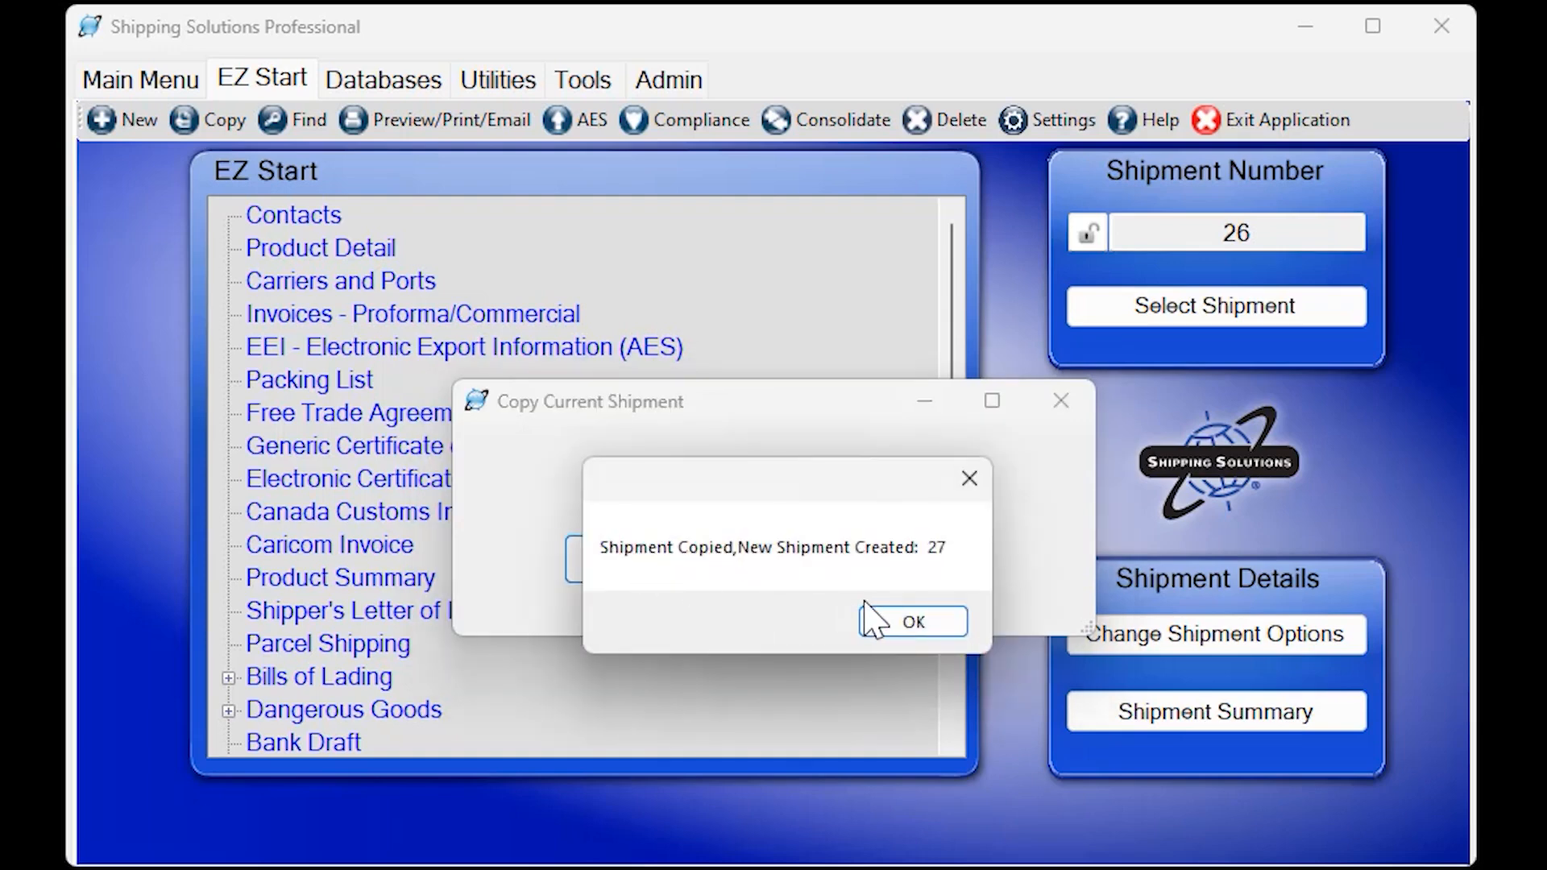
{"action": "left_click", "coordinate": [879, 624]}
Replace the copied shipment's ultimate consignee with Dynamite Kite Company from the contacts database.
{"action": "left_click", "coordinate": [296, 218]}
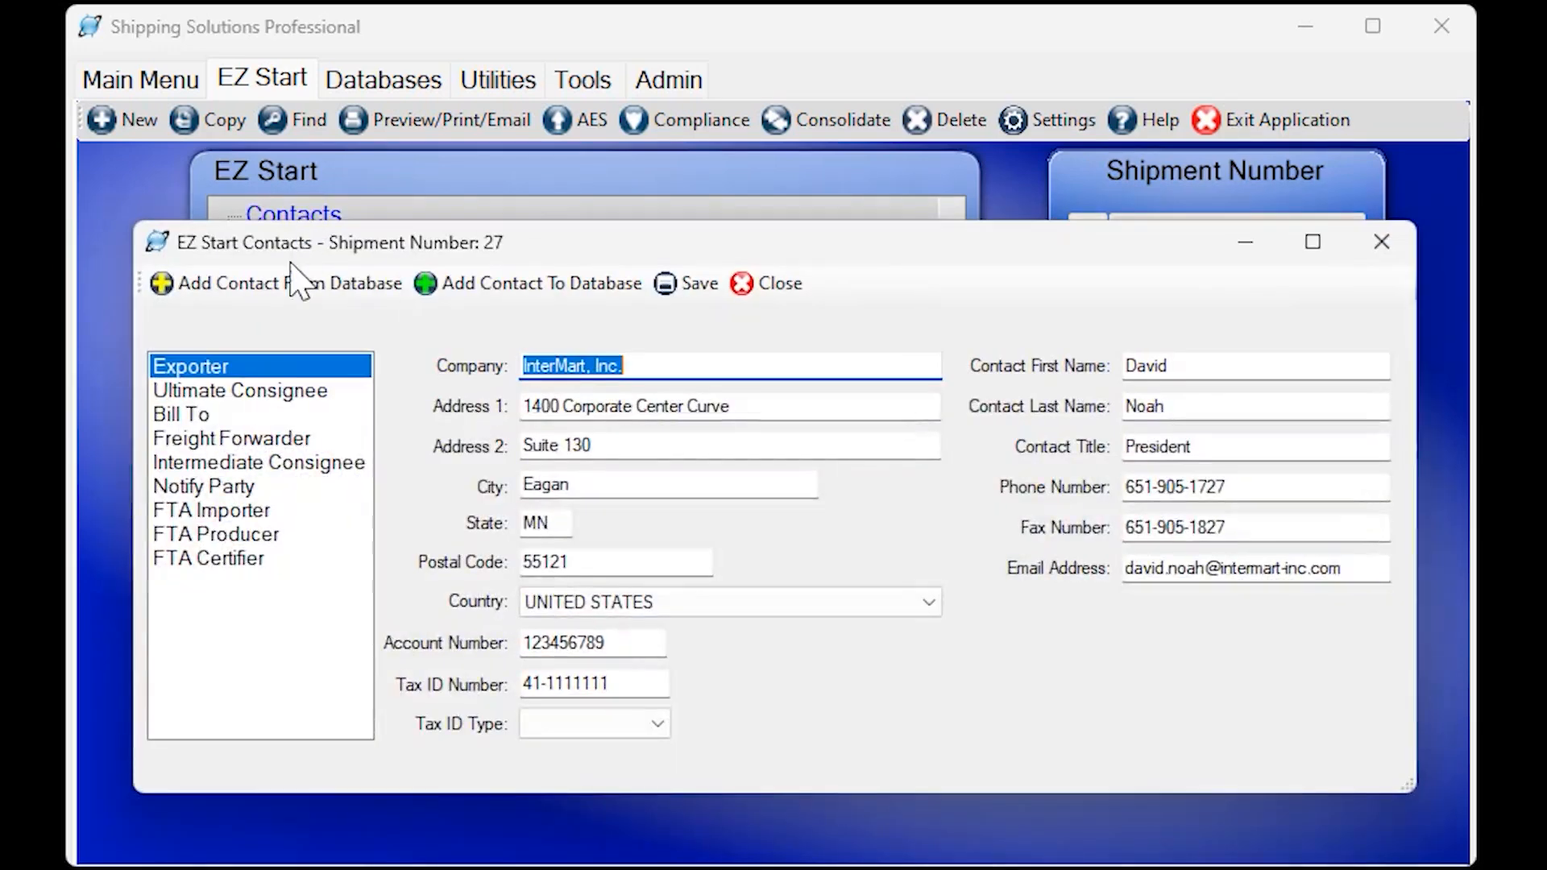
{"action": "left_click", "coordinate": [267, 395]}
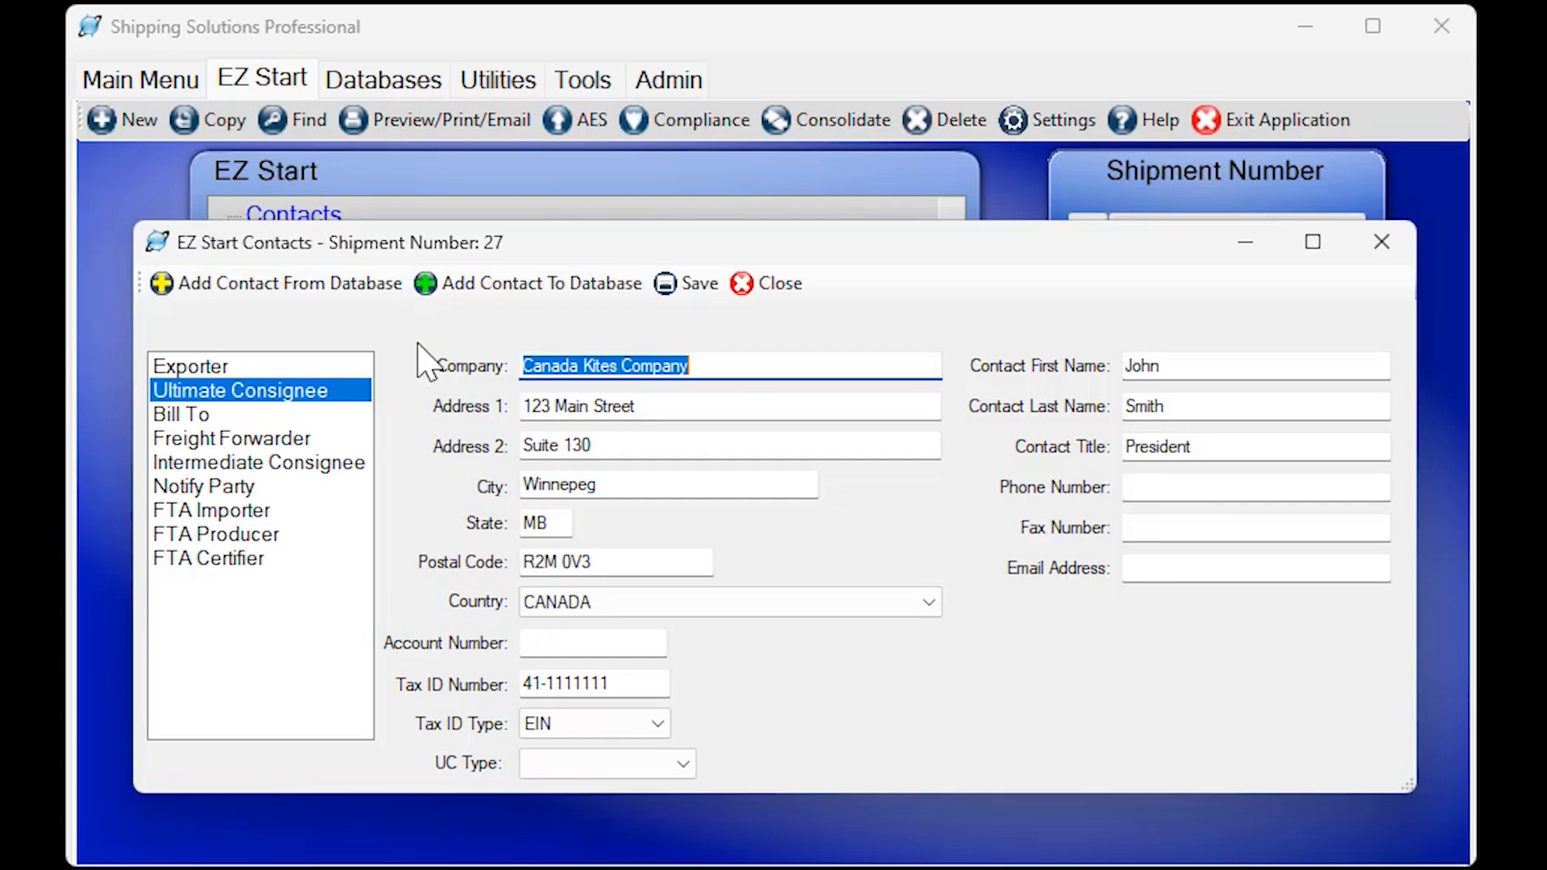
{"action": "left_click", "coordinate": [320, 287]}
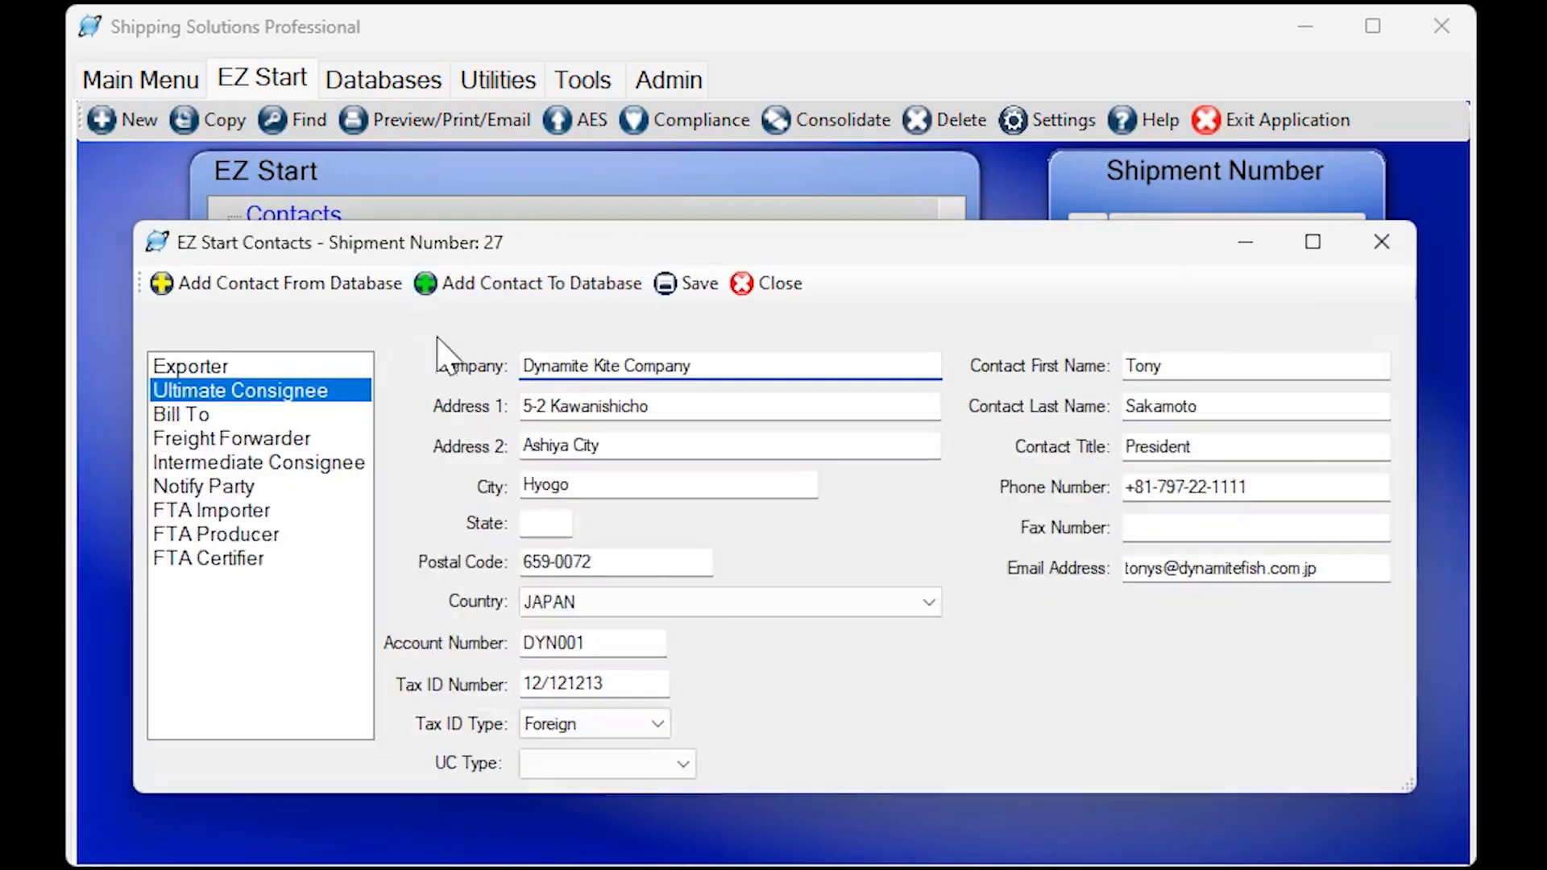
Replace the FTA importer with Dynamite Kite Company from the contacts database, then save and close the shipment's contacts.
{"action": "left_click", "coordinate": [233, 510]}
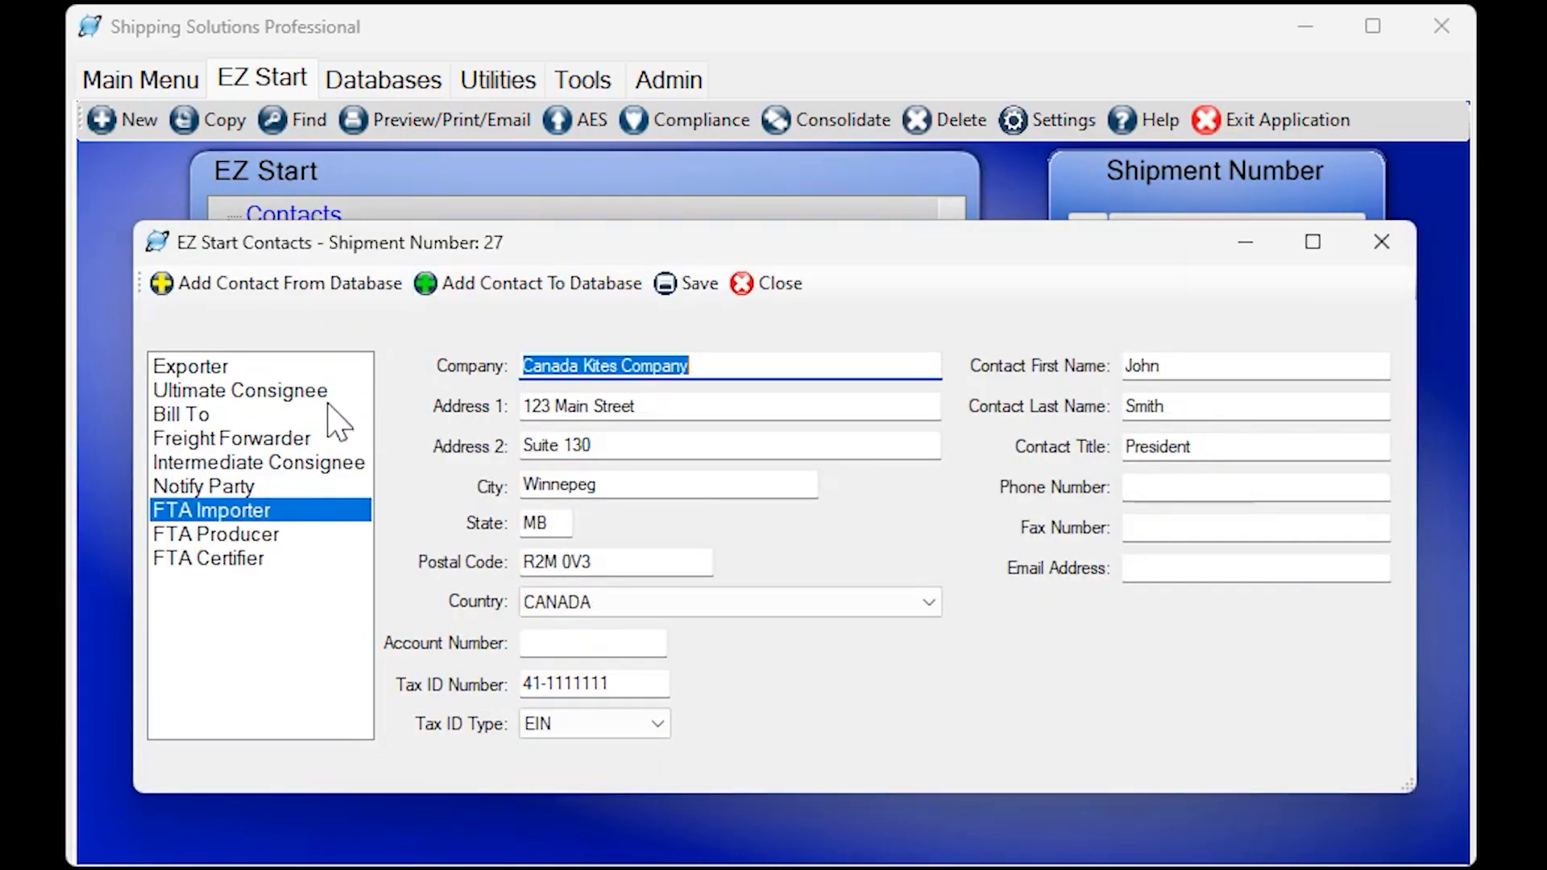
{"action": "left_click", "coordinate": [321, 285]}
{"action": "left_click", "coordinate": [1138, 358]}
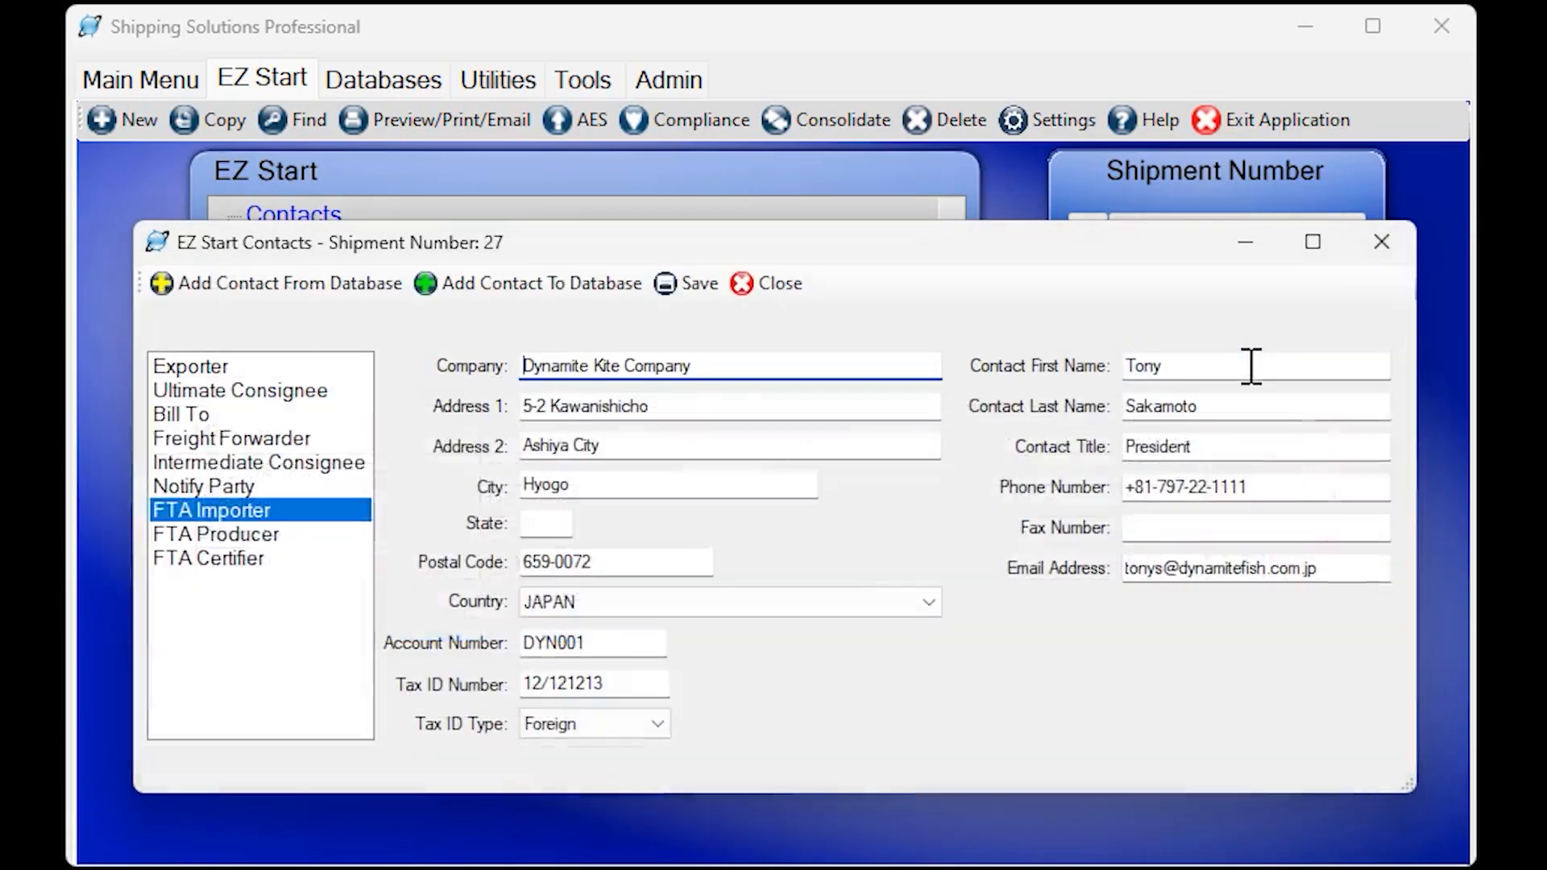
{"action": "left_click", "coordinate": [681, 286]}
{"action": "left_click", "coordinate": [778, 290]}
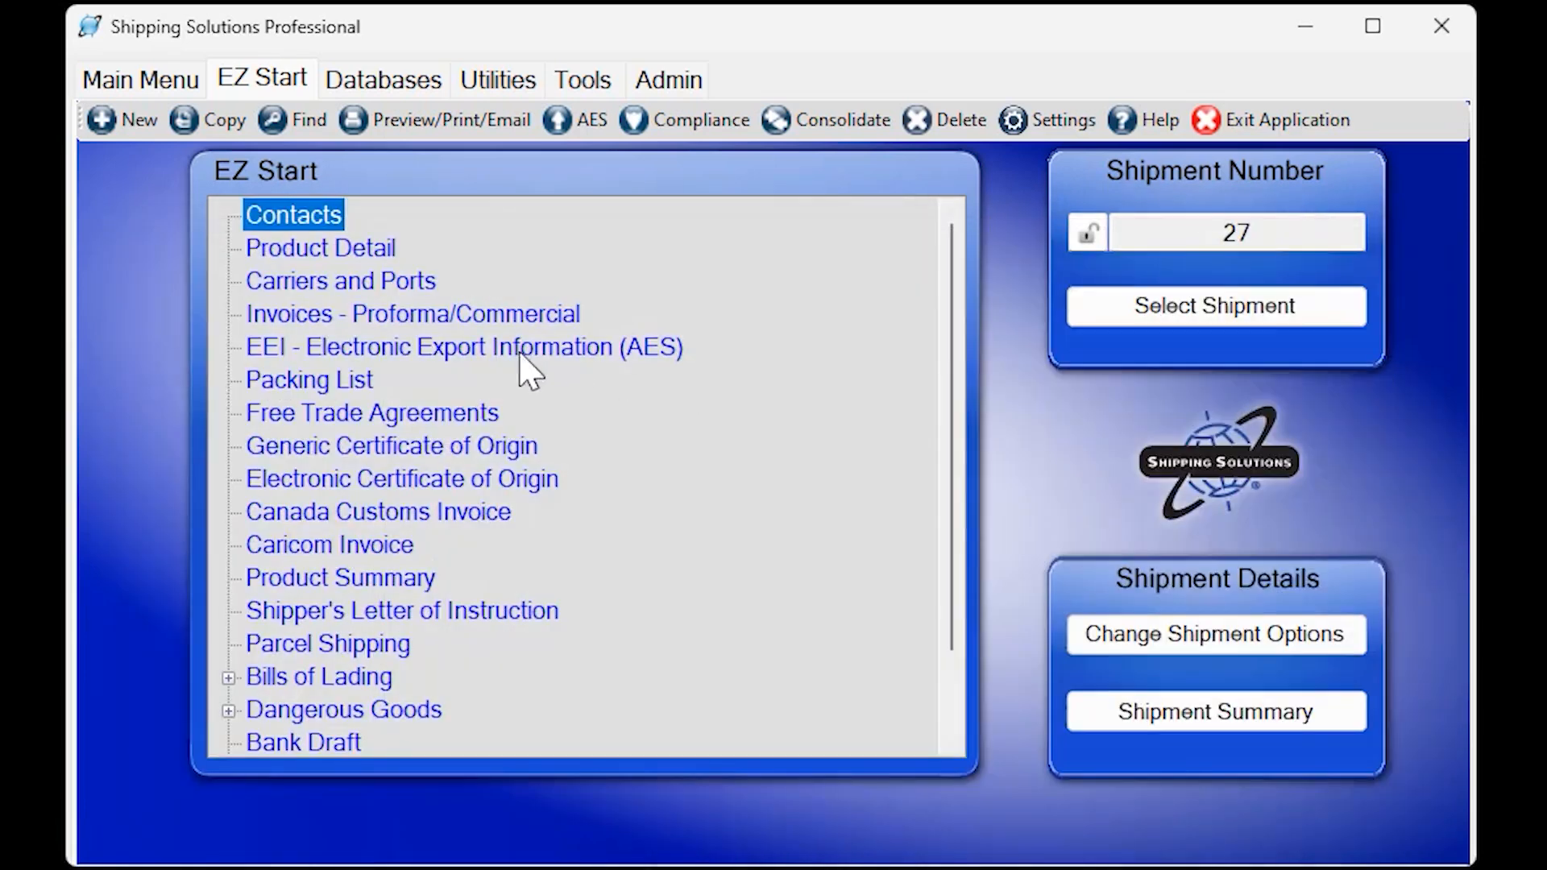
Add product Prod-1 (Kite String) from the database to the shipment's product detail and set its sales quantity to 10.
{"action": "left_click", "coordinate": [360, 254]}
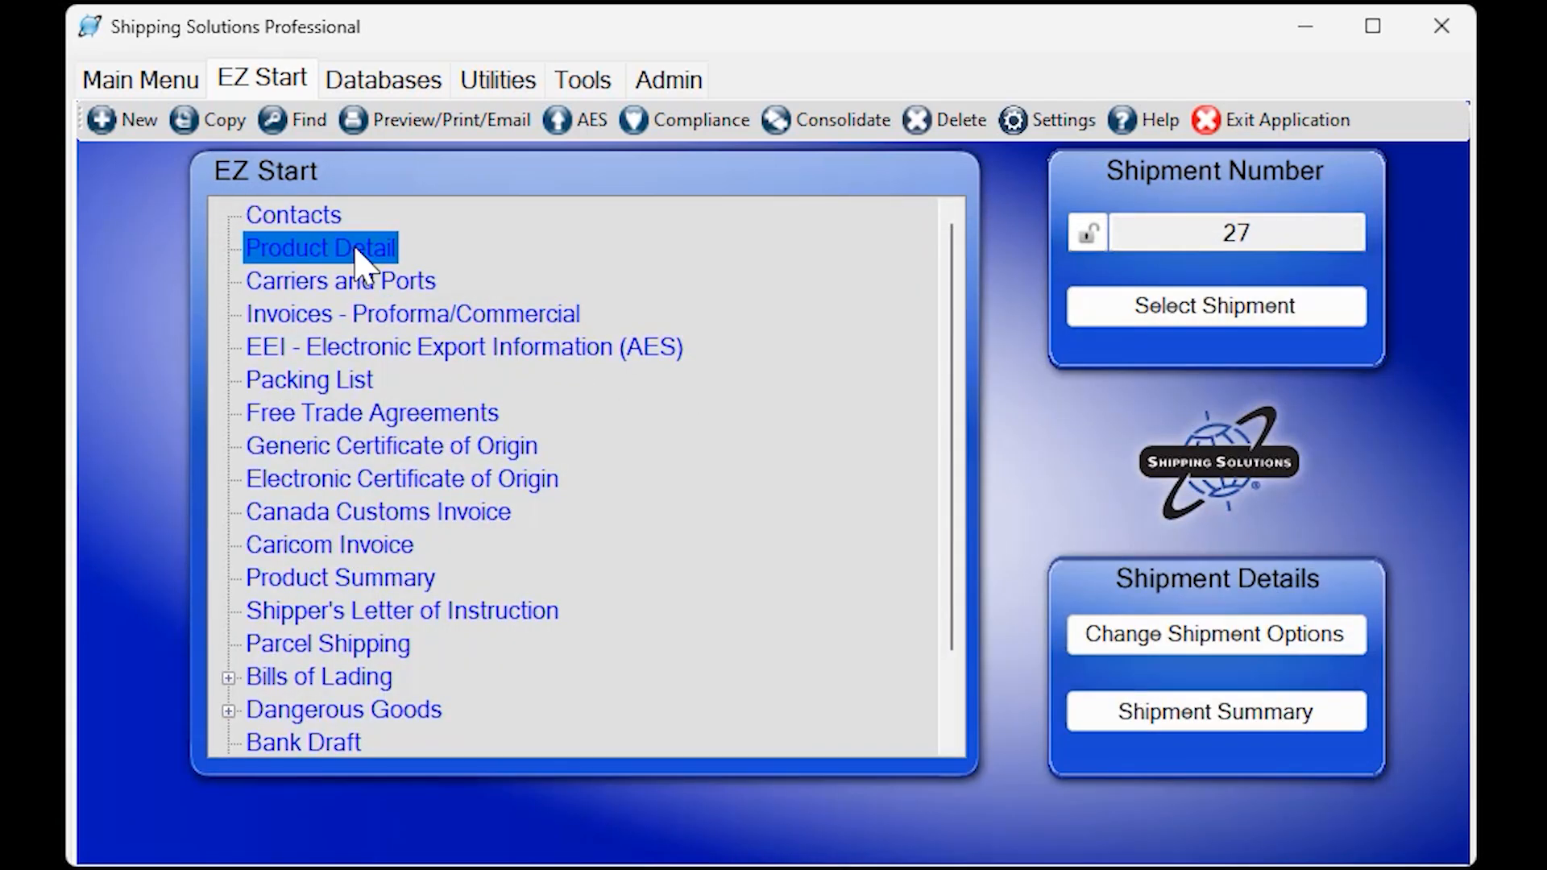
{"action": "double_click", "coordinate": [356, 252]}
{"action": "left_click", "coordinate": [570, 56]}
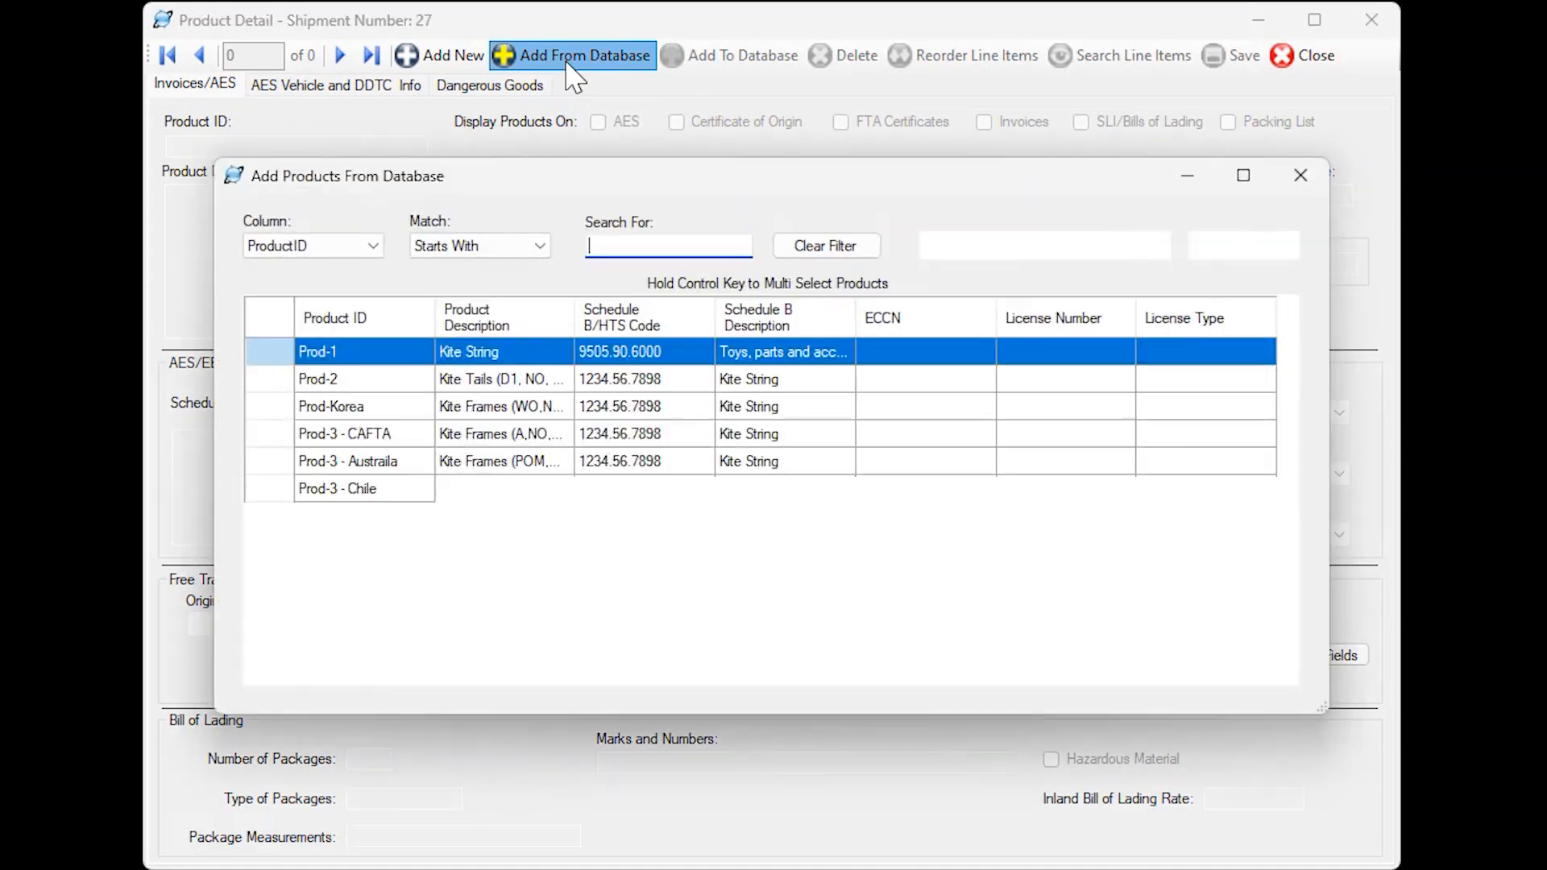
{"action": "left_click", "coordinate": [996, 245]}
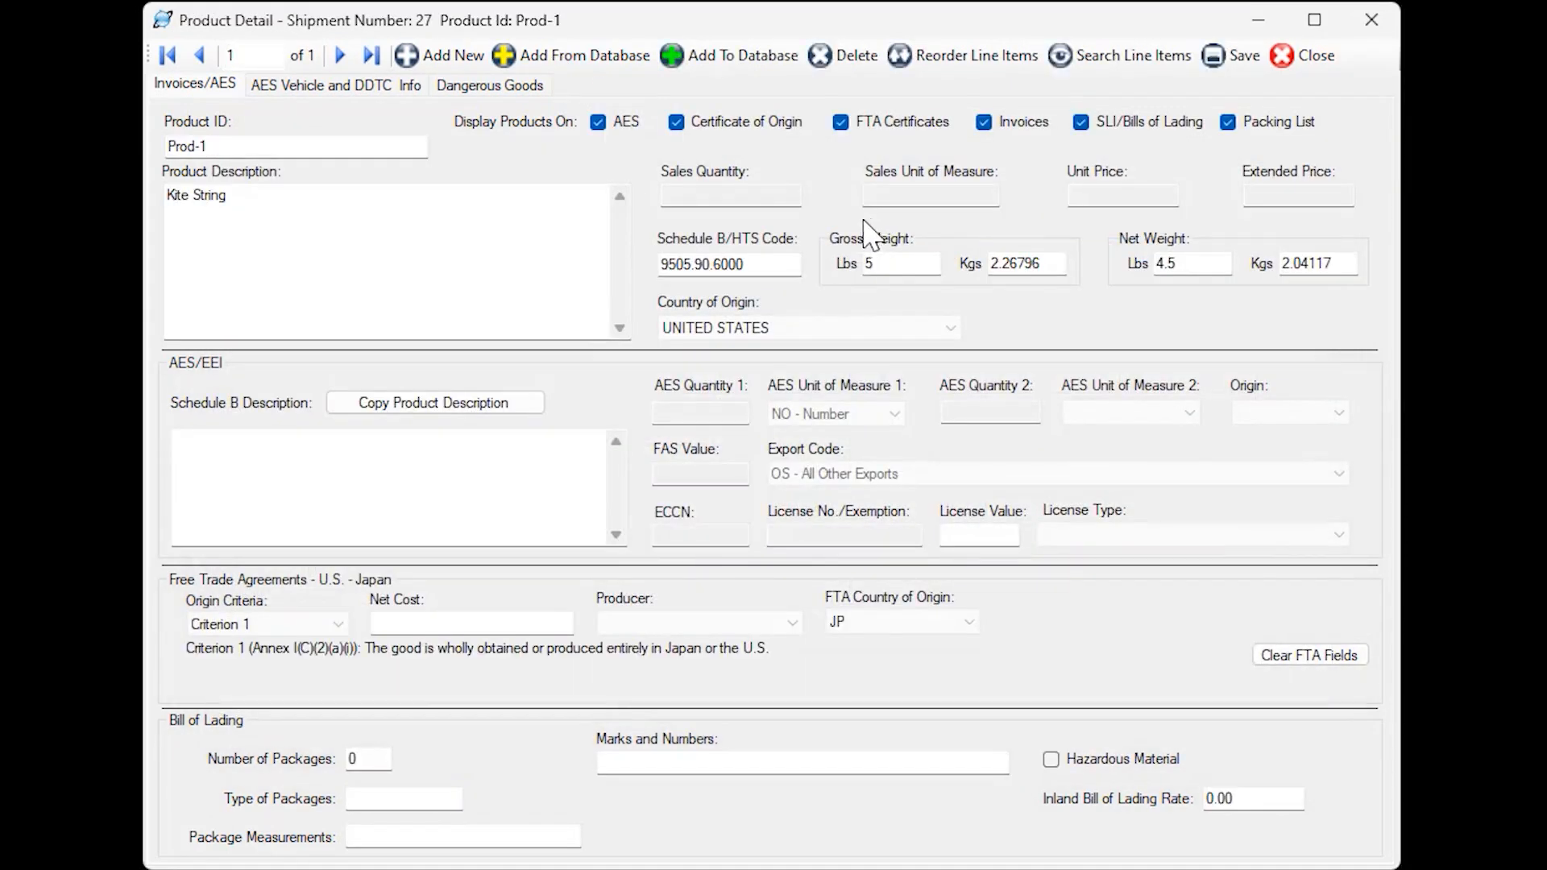
{"action": "left_click_drag", "start_coordinate": [682, 196], "coordinate": [612, 196]}
{"action": "type", "text": "1"}
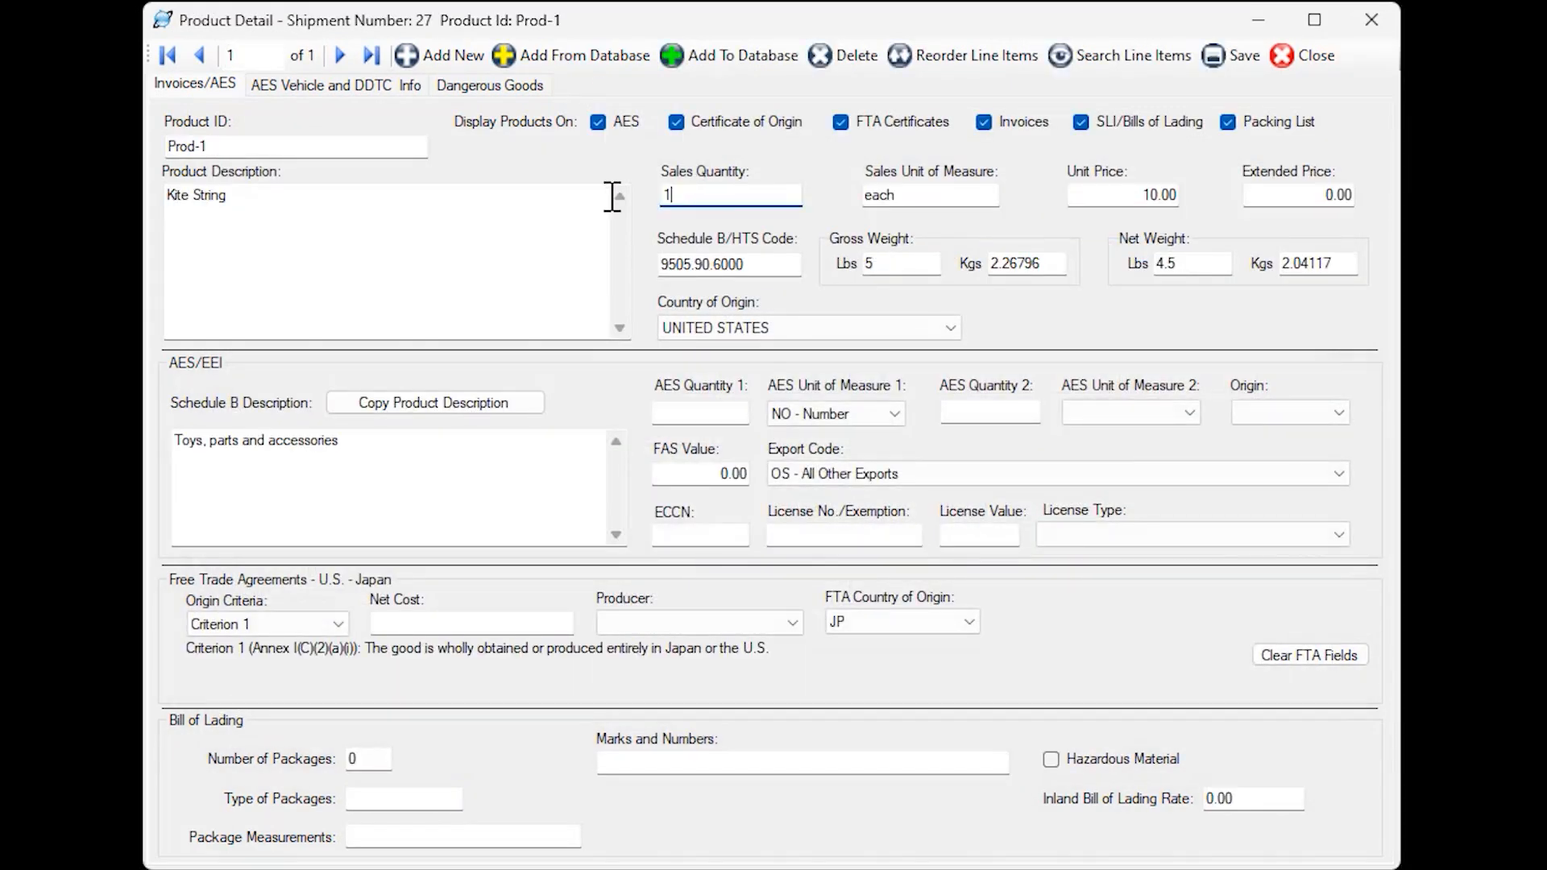
{"action": "type", "text": "0"}
{"action": "key", "text": "Tab"}
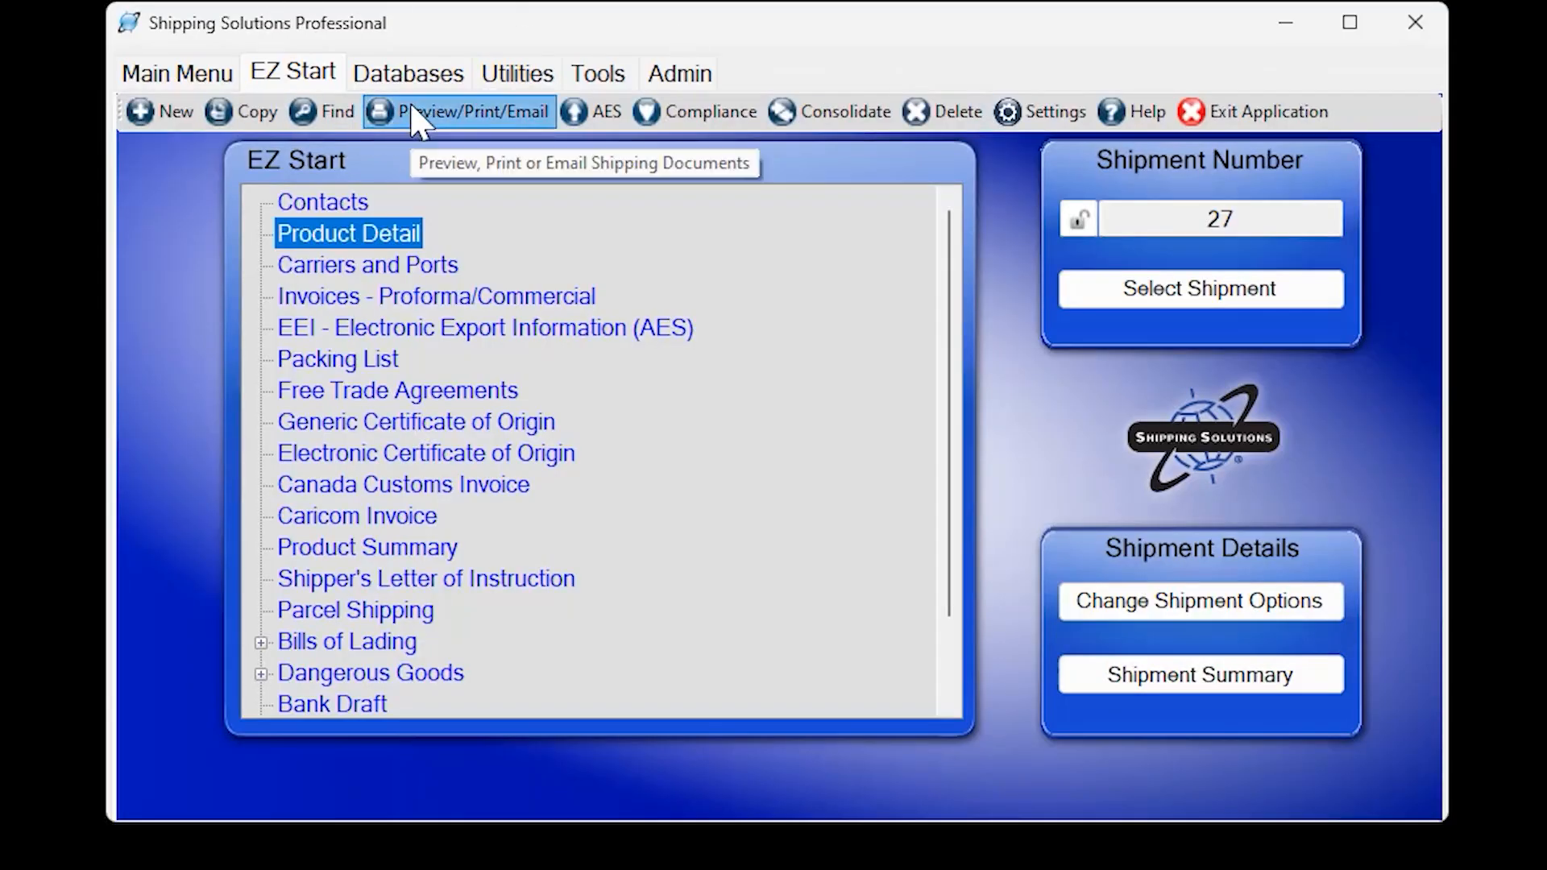
Preview the Japan FTA Certificate of Origin for the copied shipment.
{"action": "left_click", "coordinate": [410, 114]}
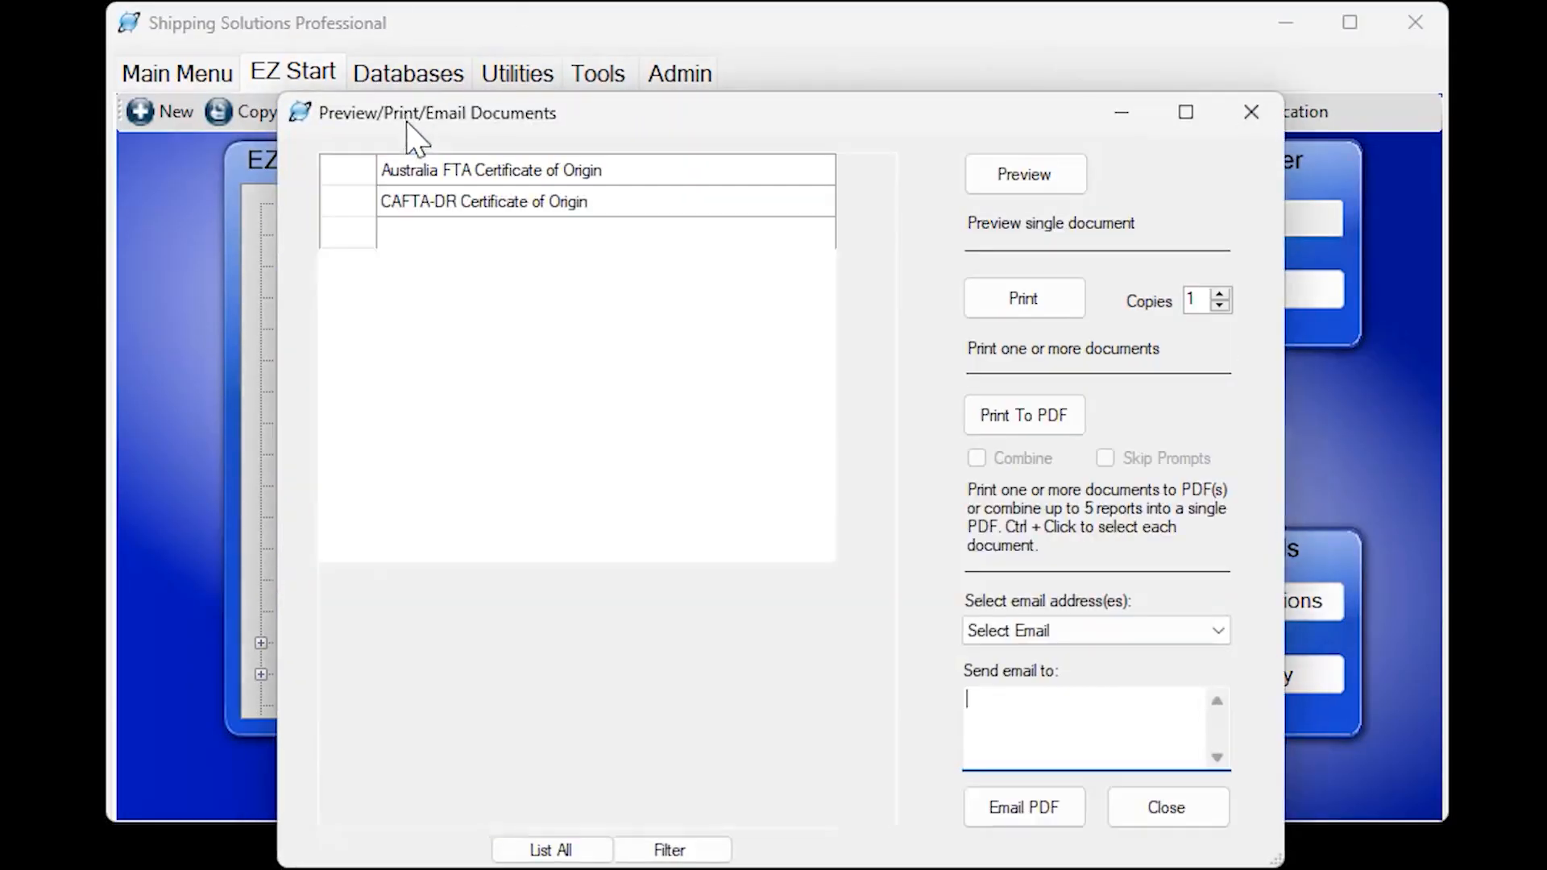
{"action": "left_click", "coordinate": [666, 299]}
{"action": "left_click", "coordinate": [1025, 174]}
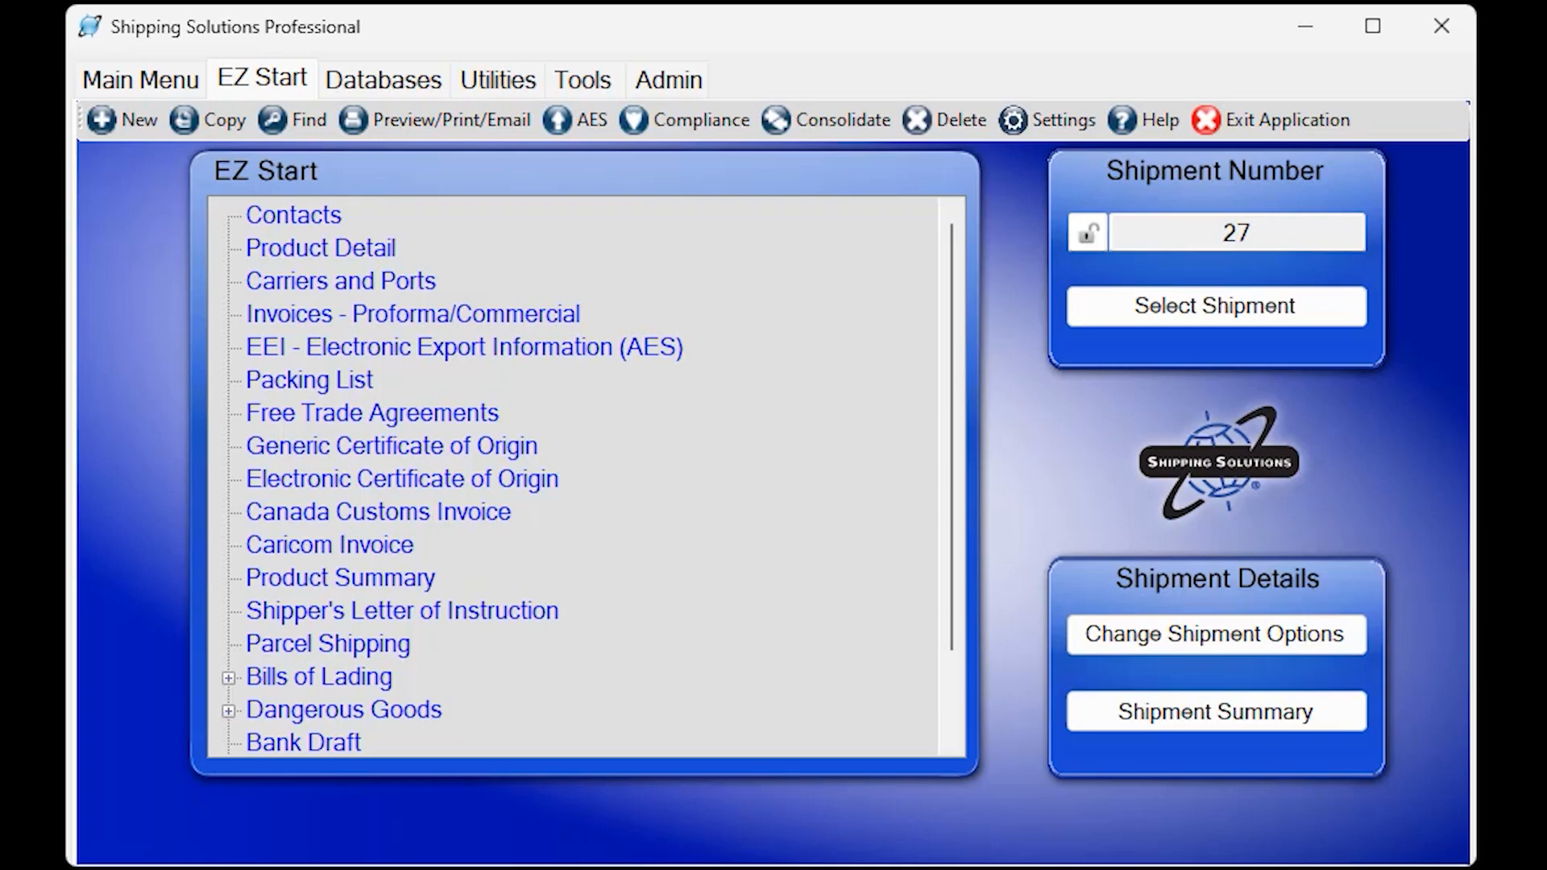
Open the customization properties of the USMCA document.
{"action": "left_click", "coordinate": [572, 81]}
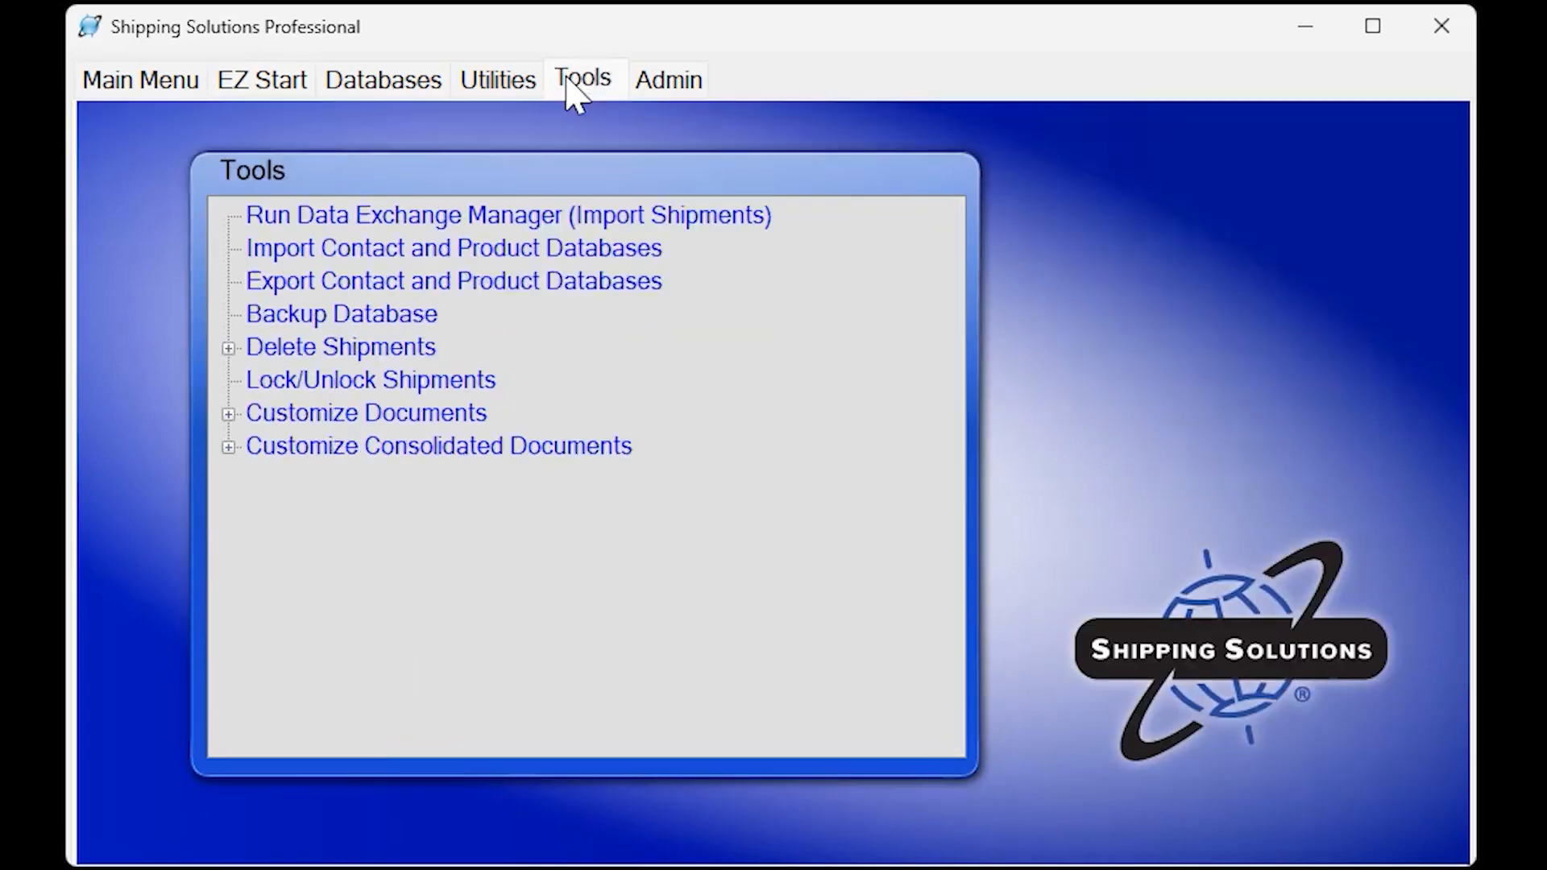
{"action": "left_click", "coordinate": [229, 417]}
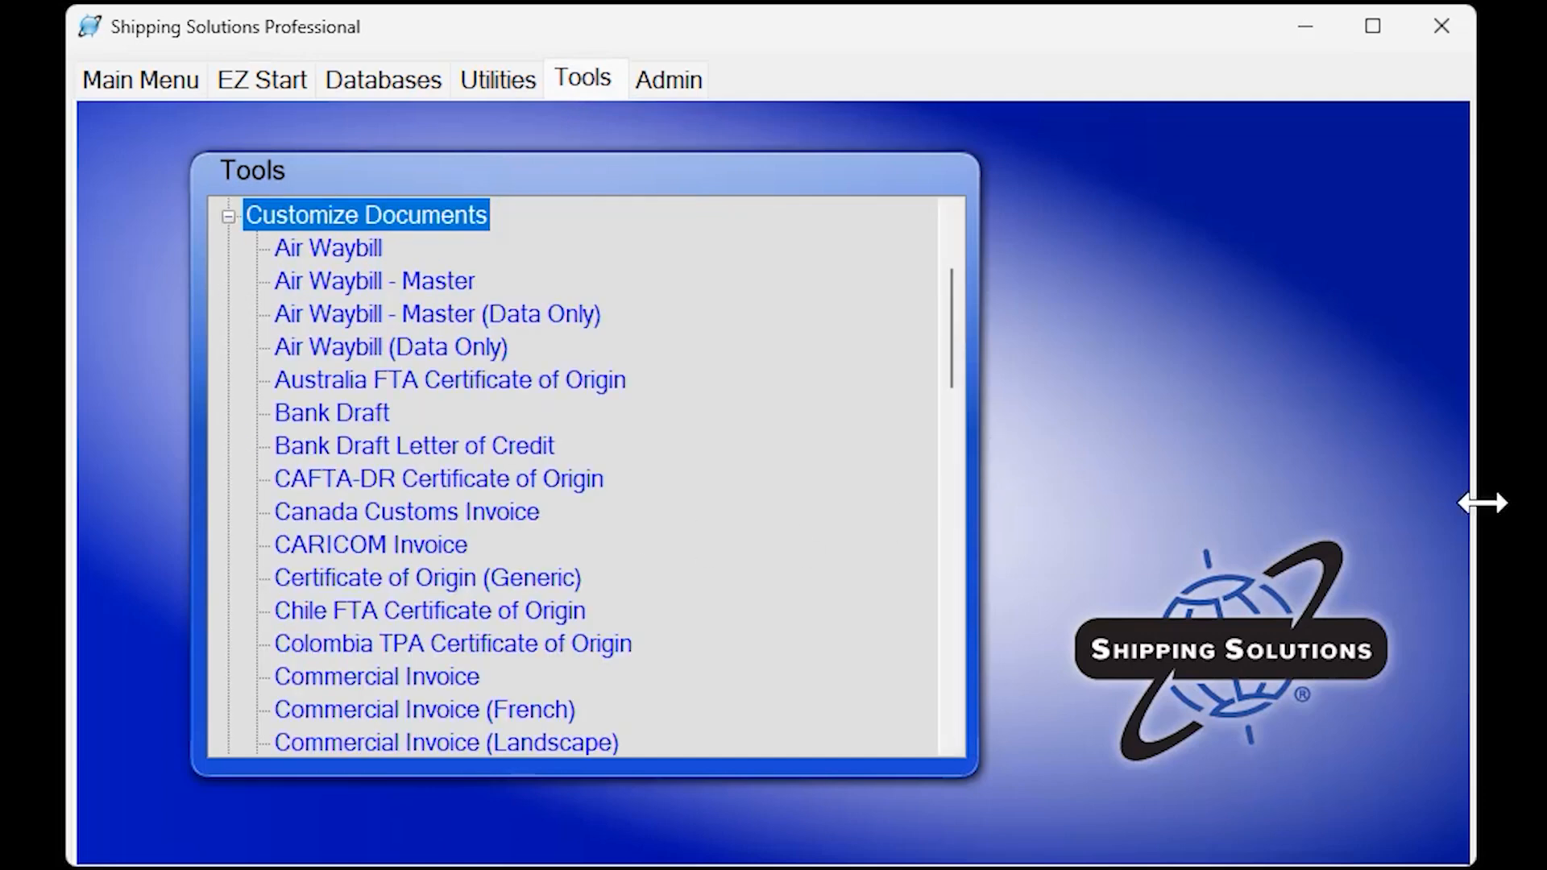
{"action": "left_click_drag", "start_coordinate": [961, 348], "coordinate": [943, 702]}
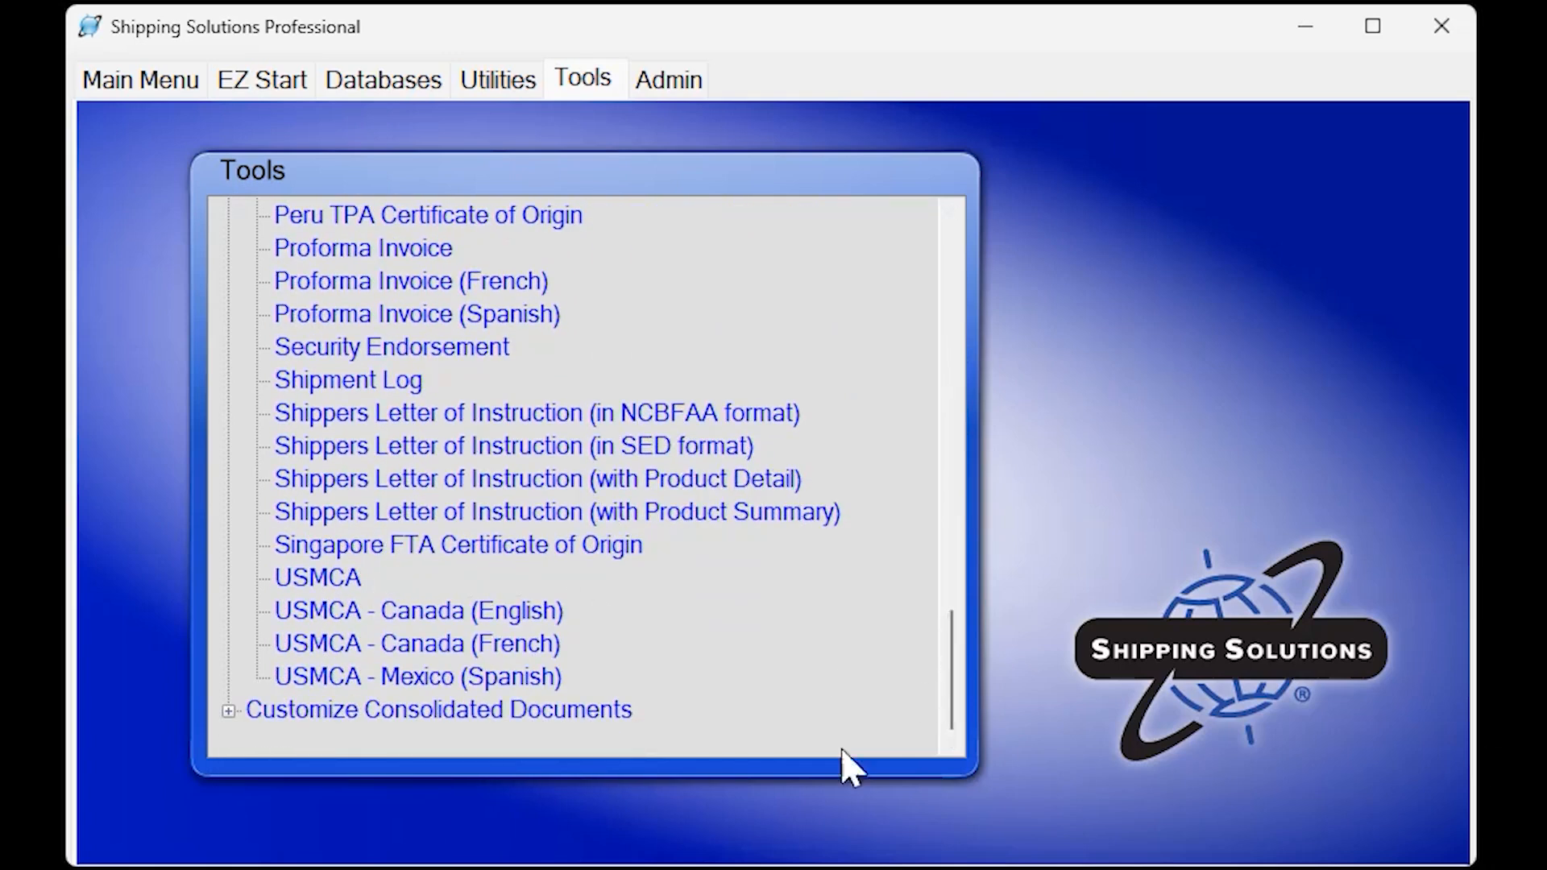
{"action": "double_click", "coordinate": [536, 675]}
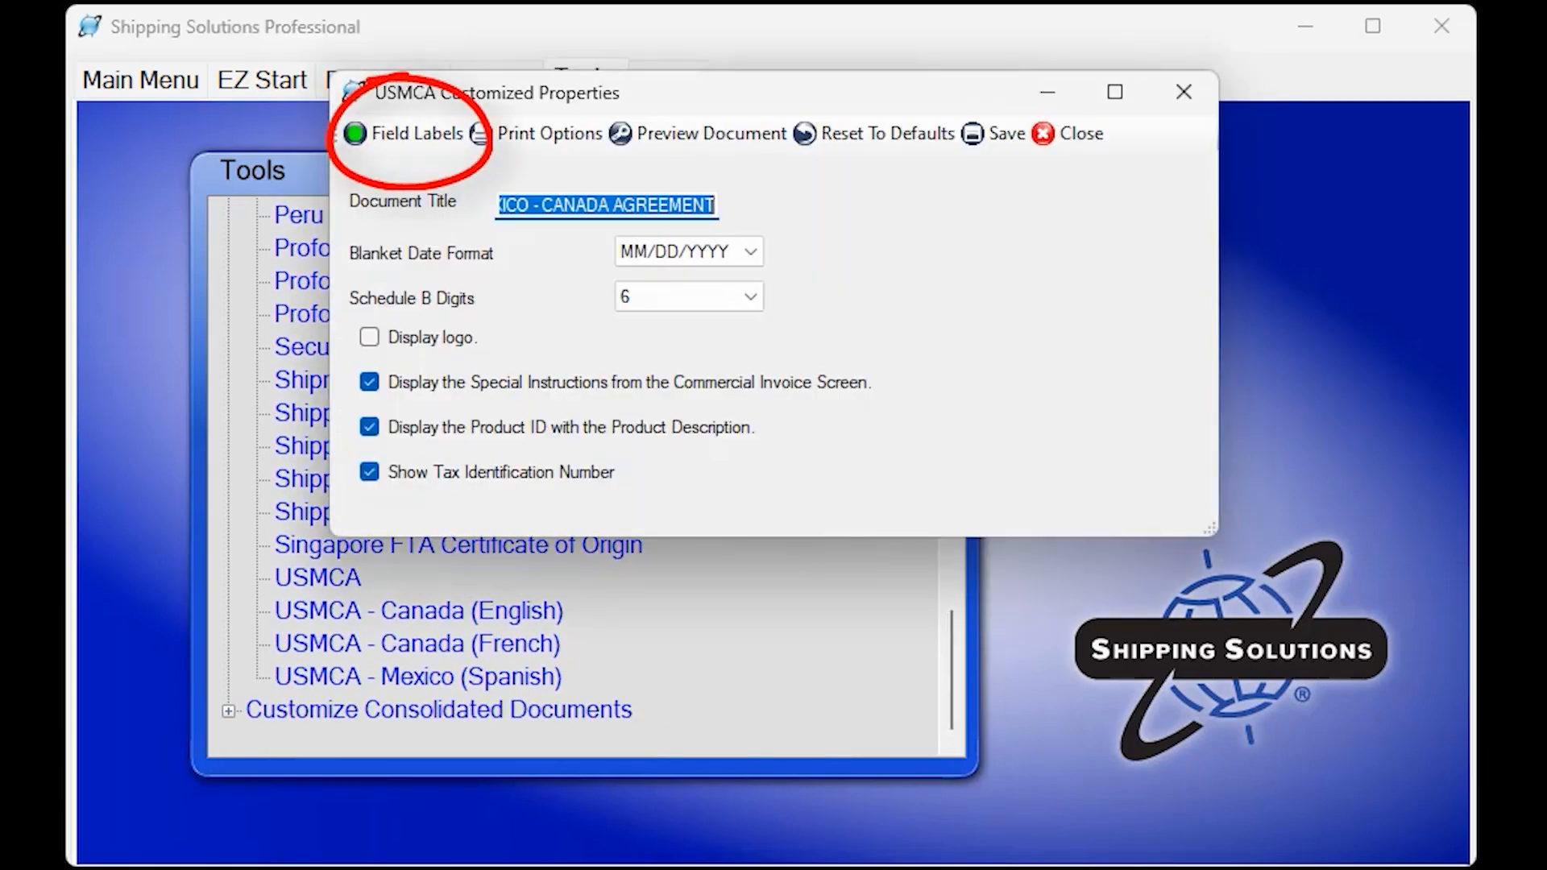